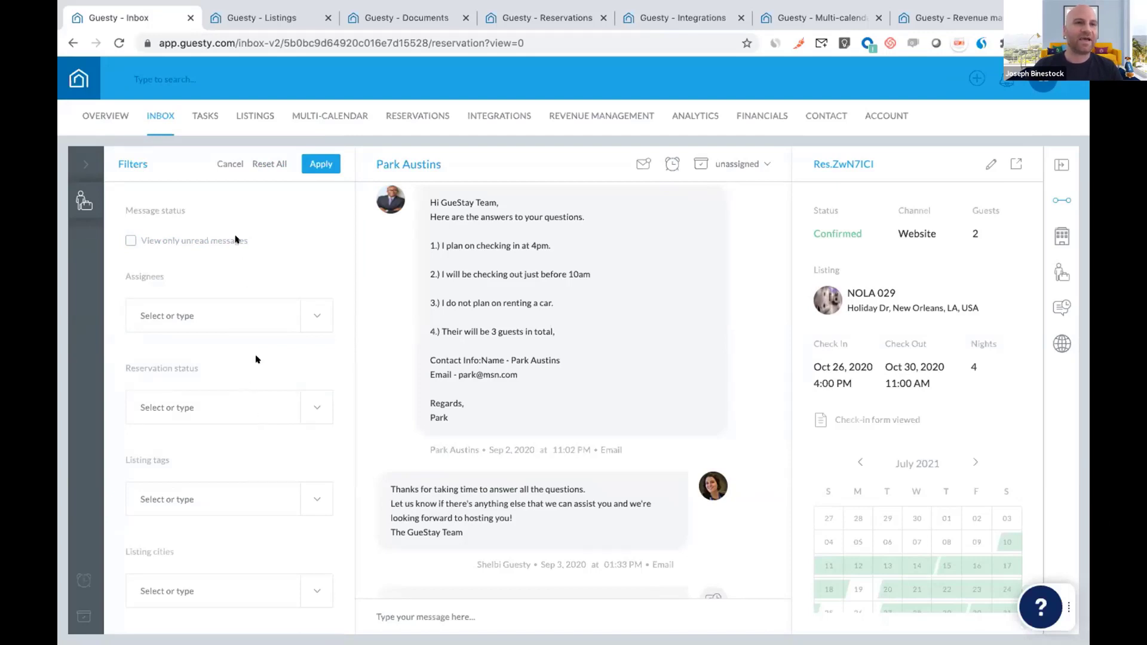
# - Close the conversation filters and view the list of saved guest conversation views before collapsing it again
pyautogui.click(225, 163)
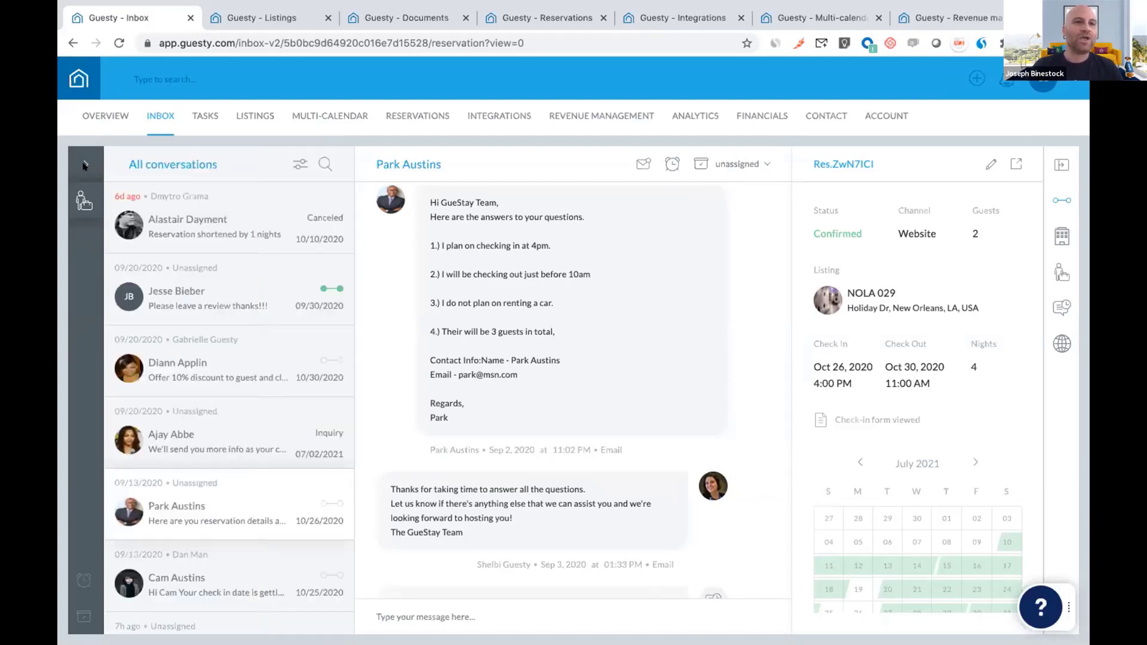
pyautogui.click(84, 165)
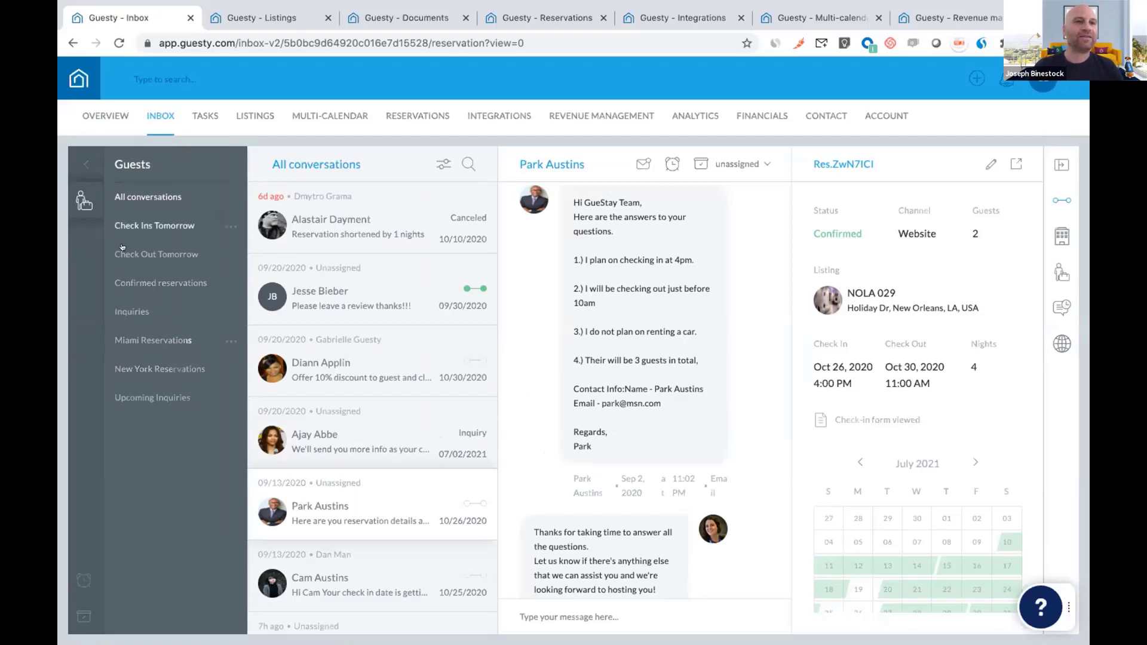
pyautogui.click(85, 166)
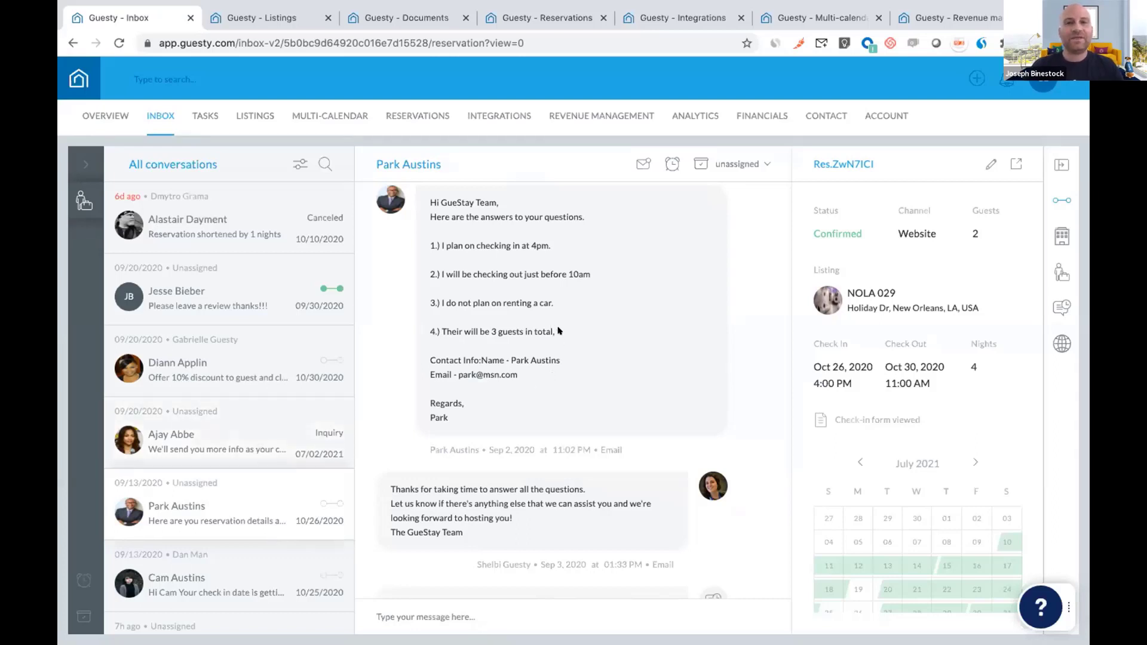
# - Read through the message history of the open guest conversation
pyautogui.scroll(-2, 565, 350)
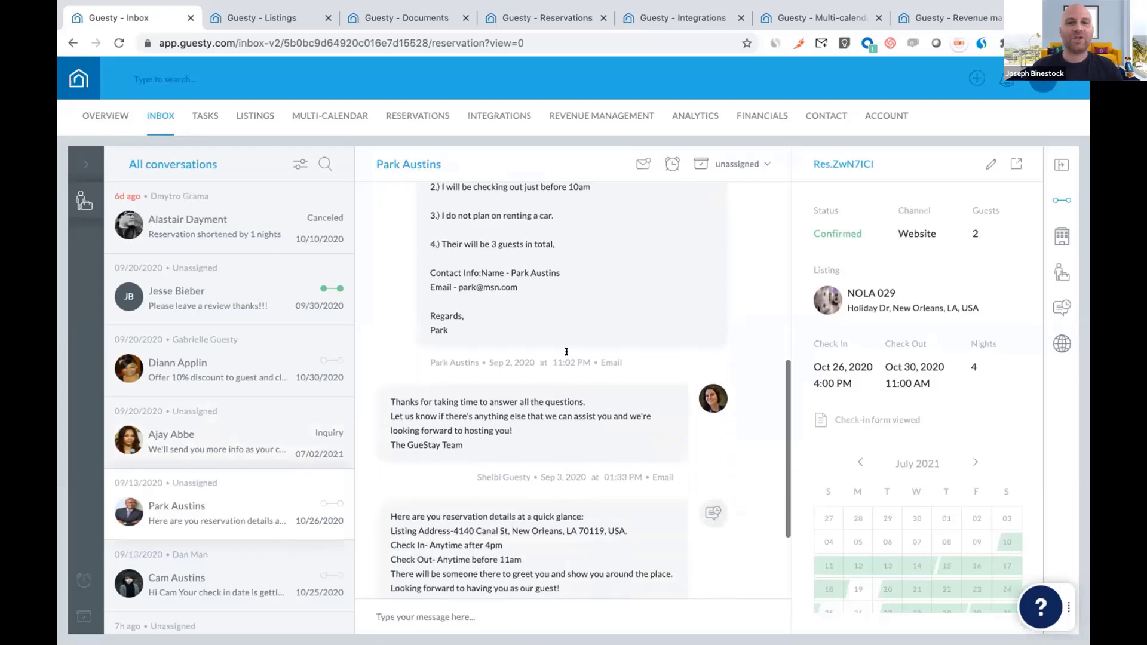
pyautogui.scroll(2, 566, 351)
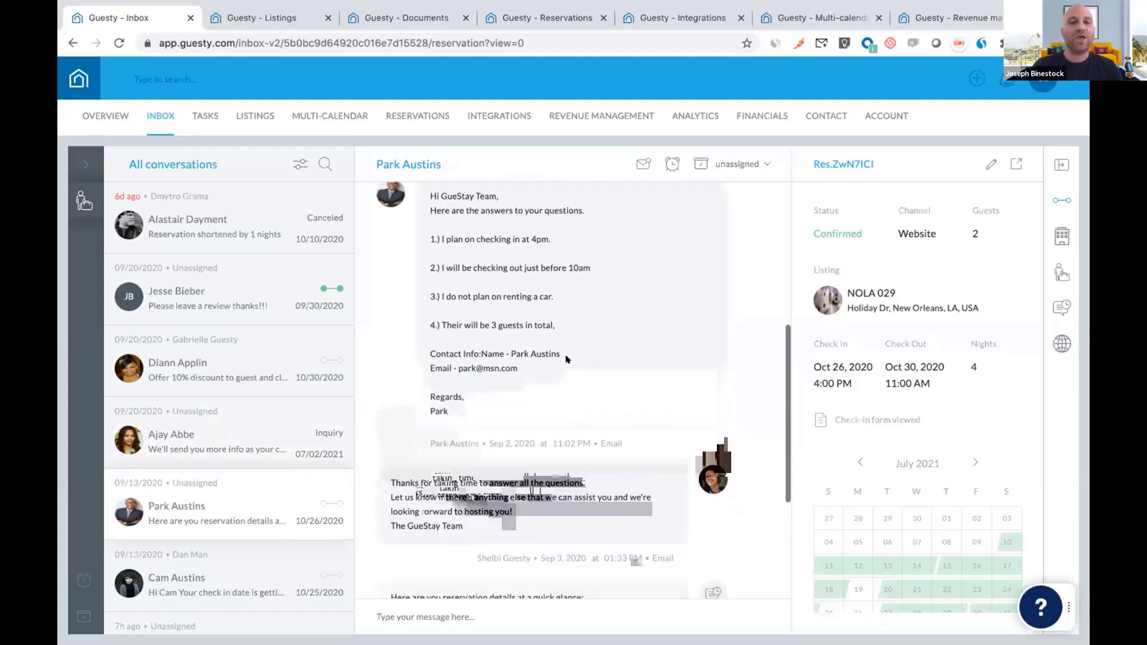
pyautogui.scroll(-1, 568, 359)
pyautogui.scroll(-4, 567, 359)
pyautogui.scroll(-1, 568, 359)
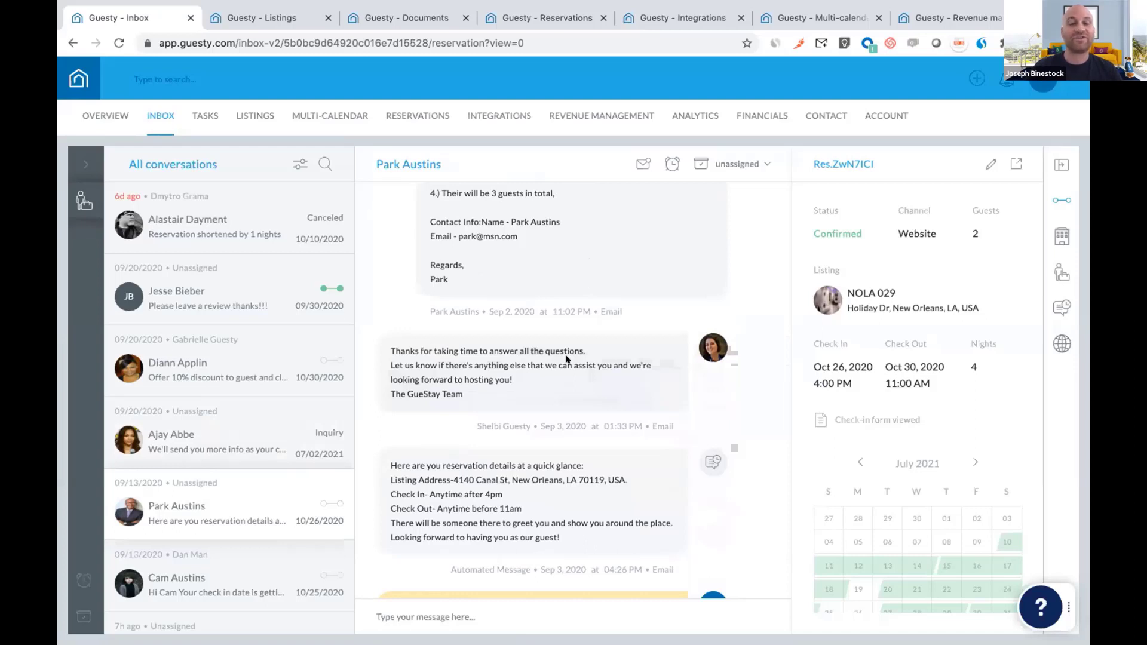
pyautogui.scroll(5, 568, 359)
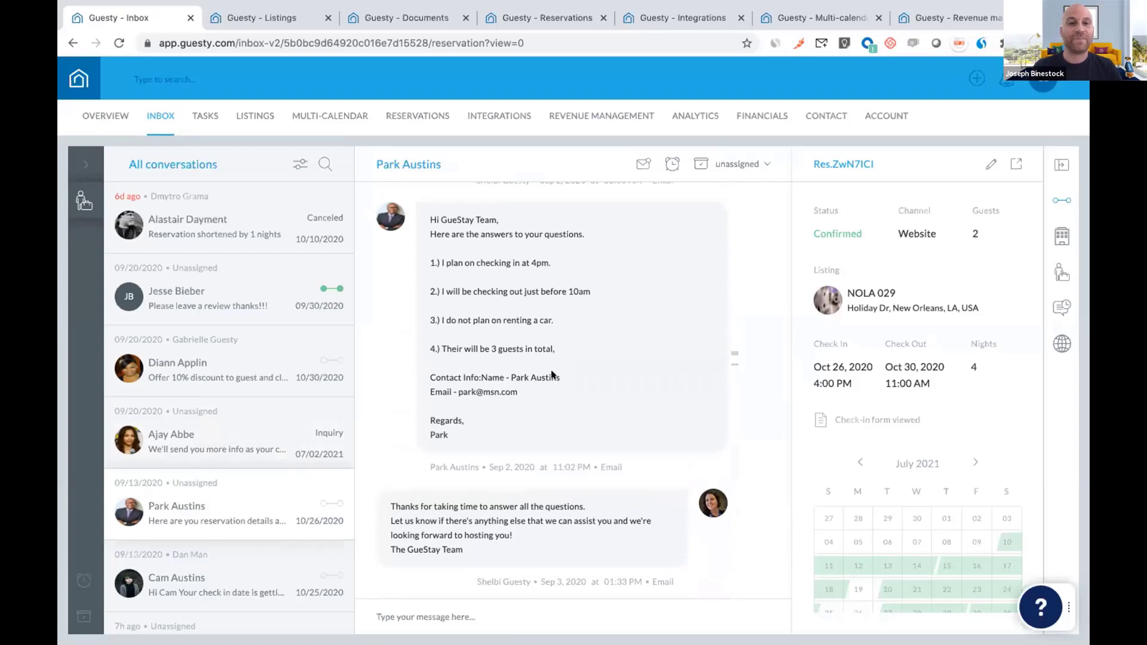
# - Start a reply, view the available sending channels and the saved replies, and leave without inserting any
pyautogui.click(449, 613)
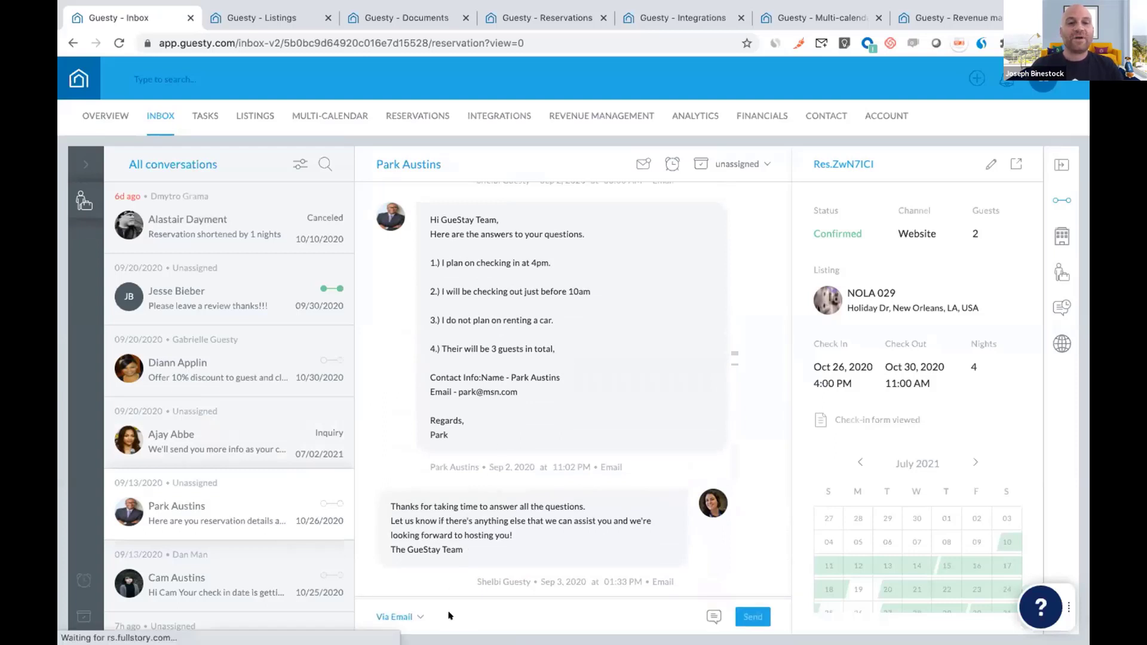
pyautogui.click(405, 616)
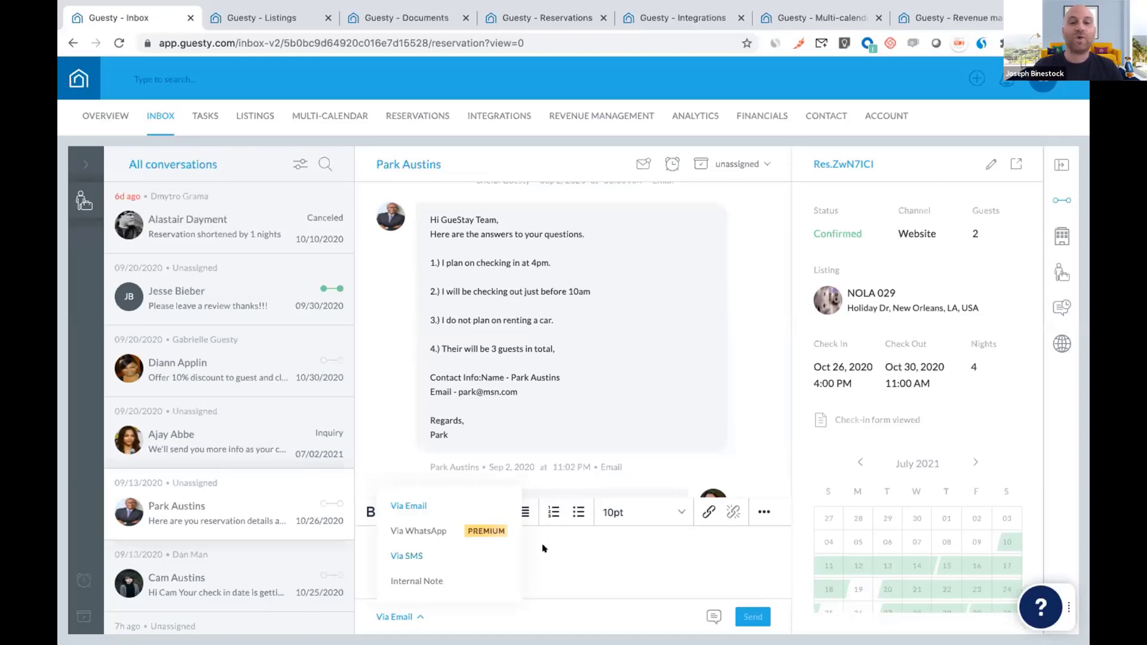
pyautogui.click(565, 547)
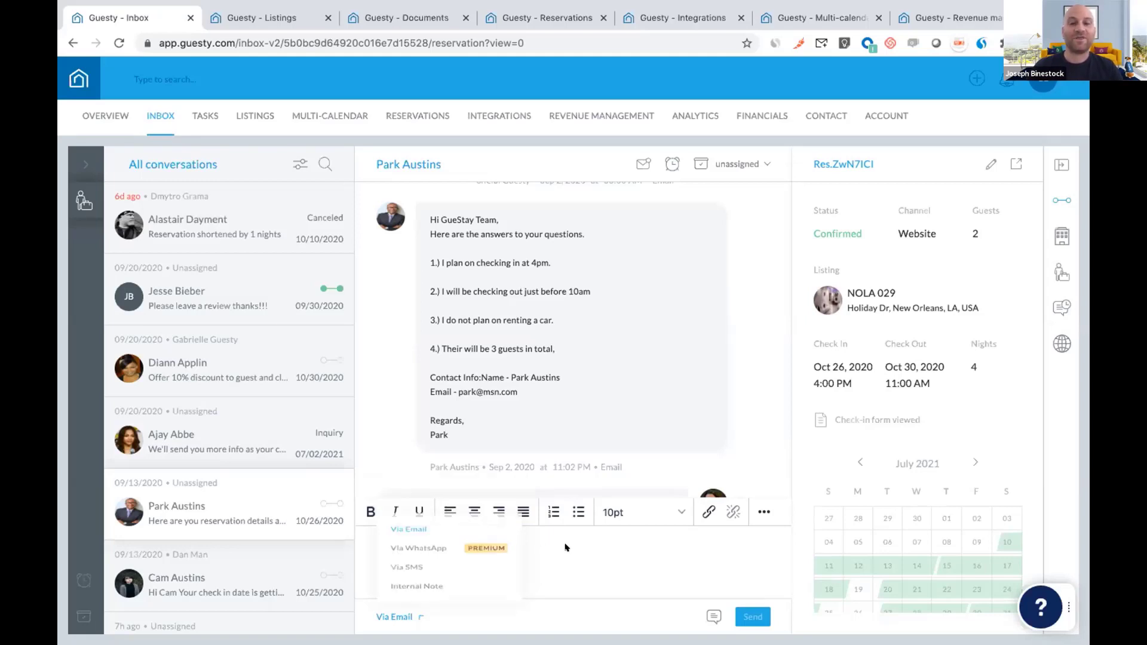
pyautogui.click(712, 615)
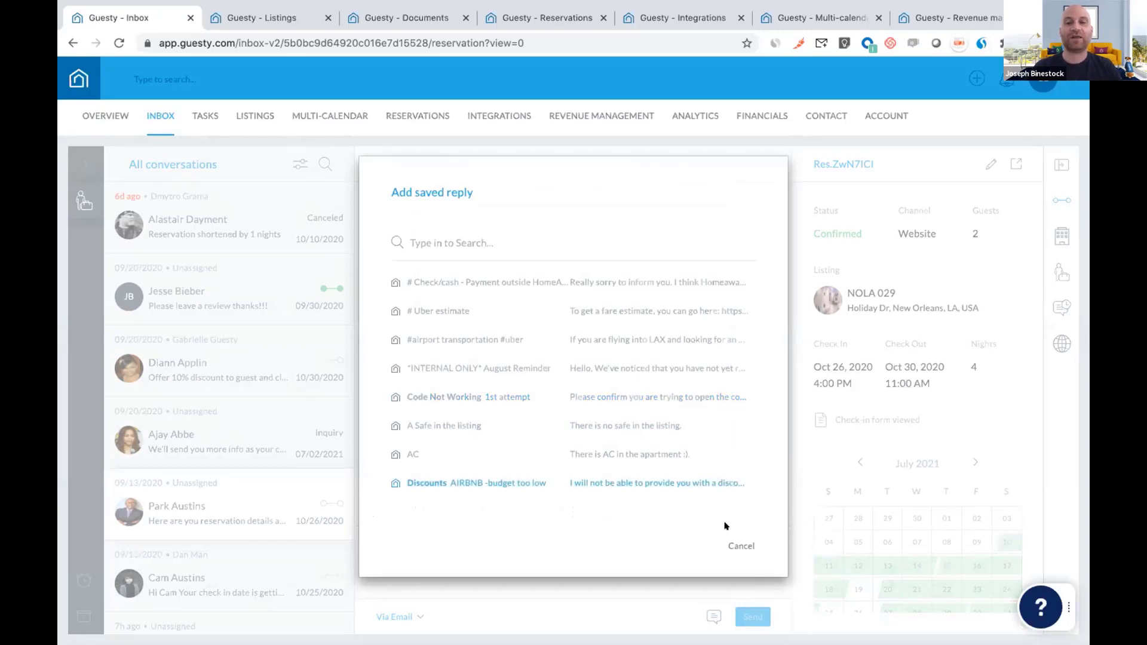
pyautogui.click(741, 546)
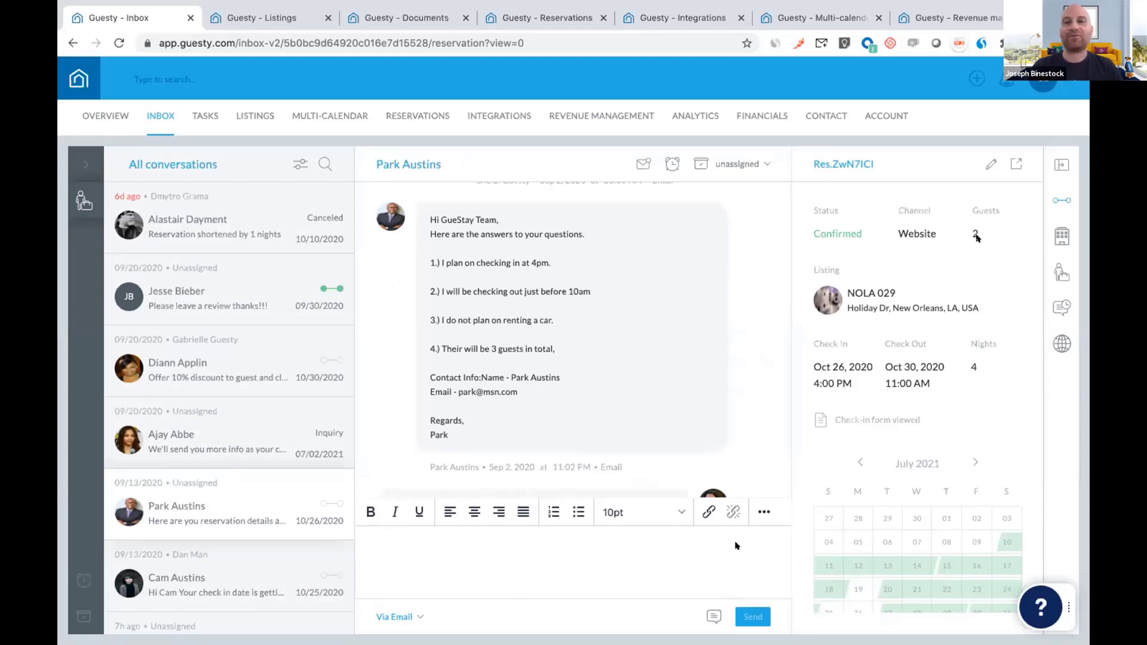
# - Review the reservation's stay dates, calendar and payment details beside the conversation
pyautogui.scroll(-3, 959, 274)
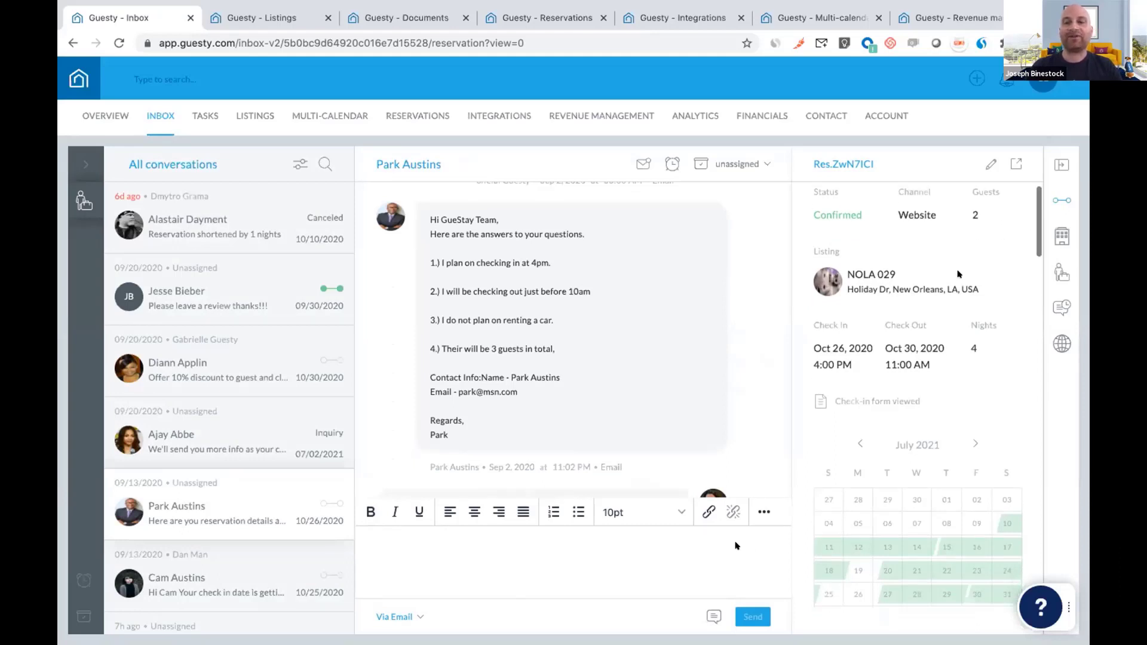
pyautogui.scroll(-6, 958, 274)
pyautogui.scroll(5, 958, 274)
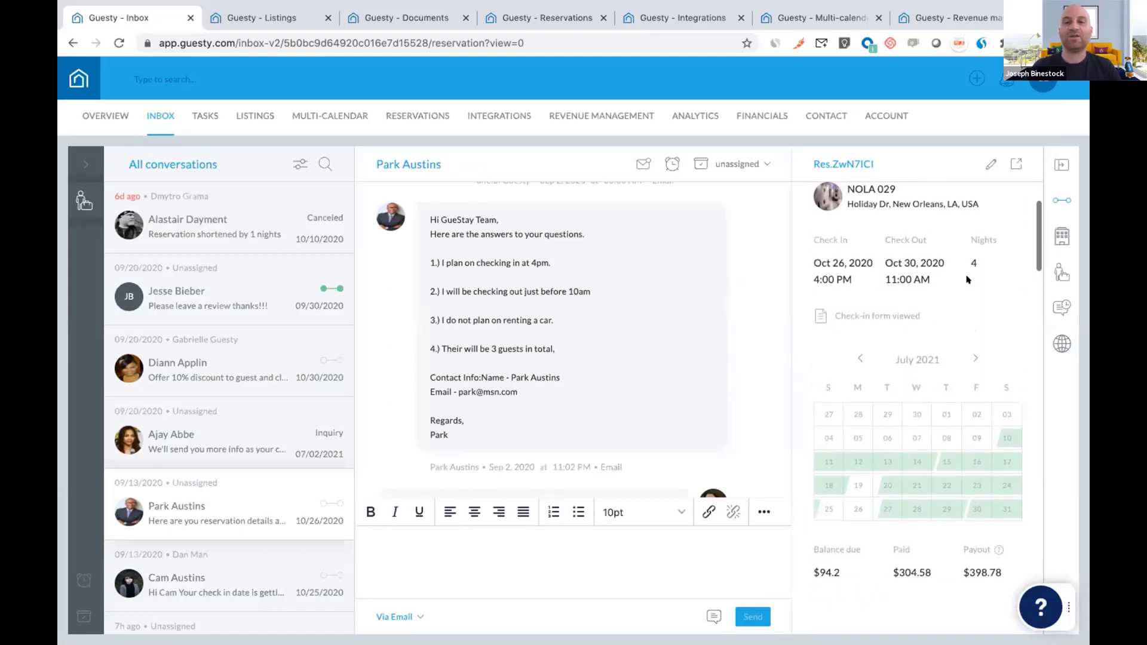
pyautogui.scroll(1, 980, 281)
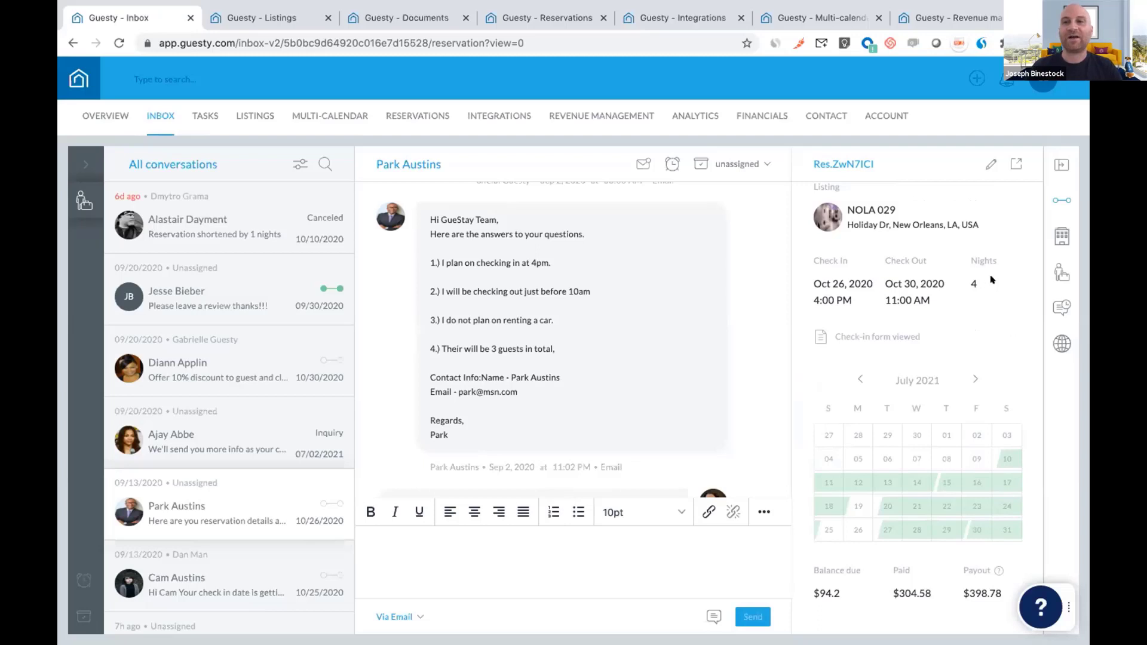
# - Show the booked listing's information beside the conversation and review its space and amenities
pyautogui.click(1059, 235)
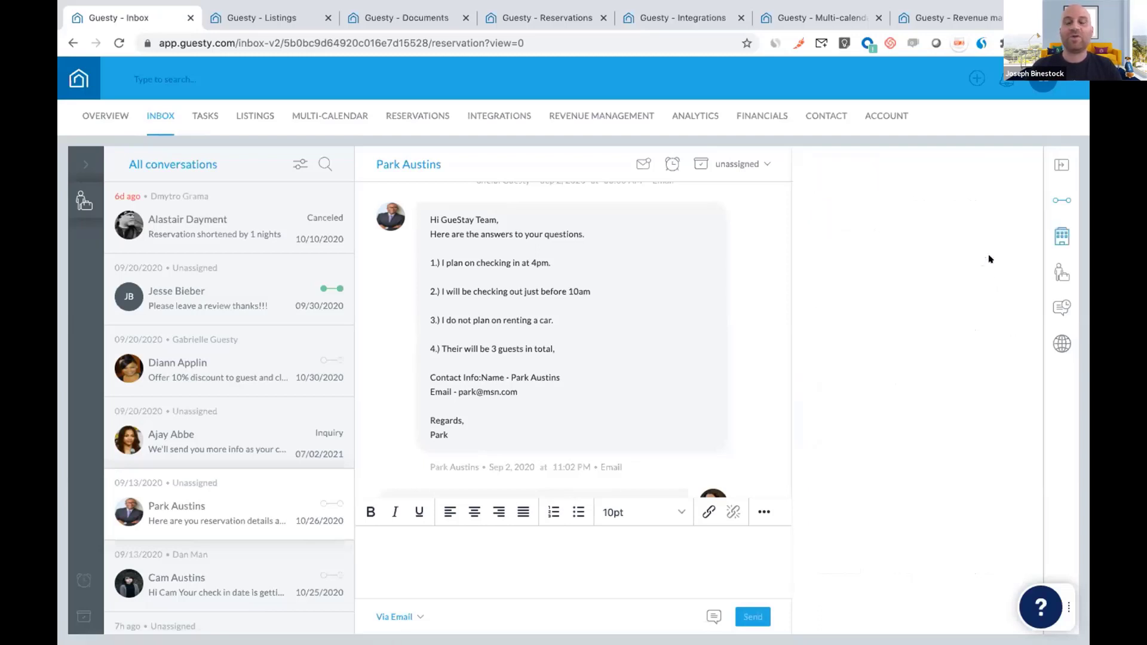
pyautogui.scroll(-4, 969, 320)
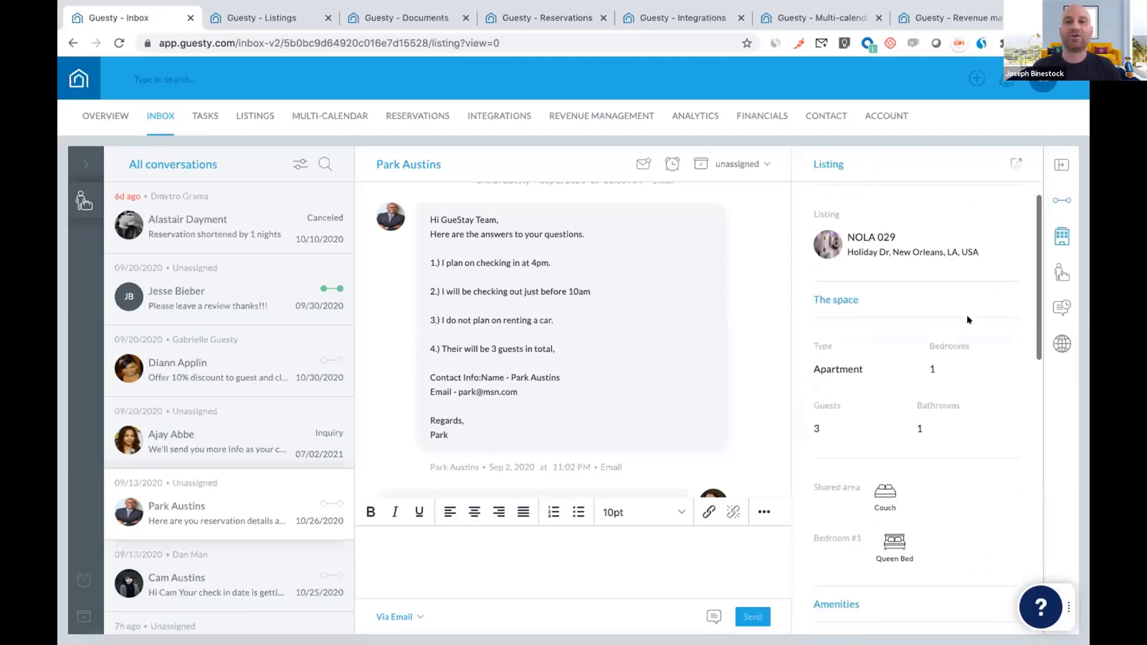
pyautogui.scroll(-2, 969, 320)
pyautogui.scroll(3, 968, 320)
# - View the guest's profile and the helpful links, and return to the reservation details
pyautogui.click(1062, 274)
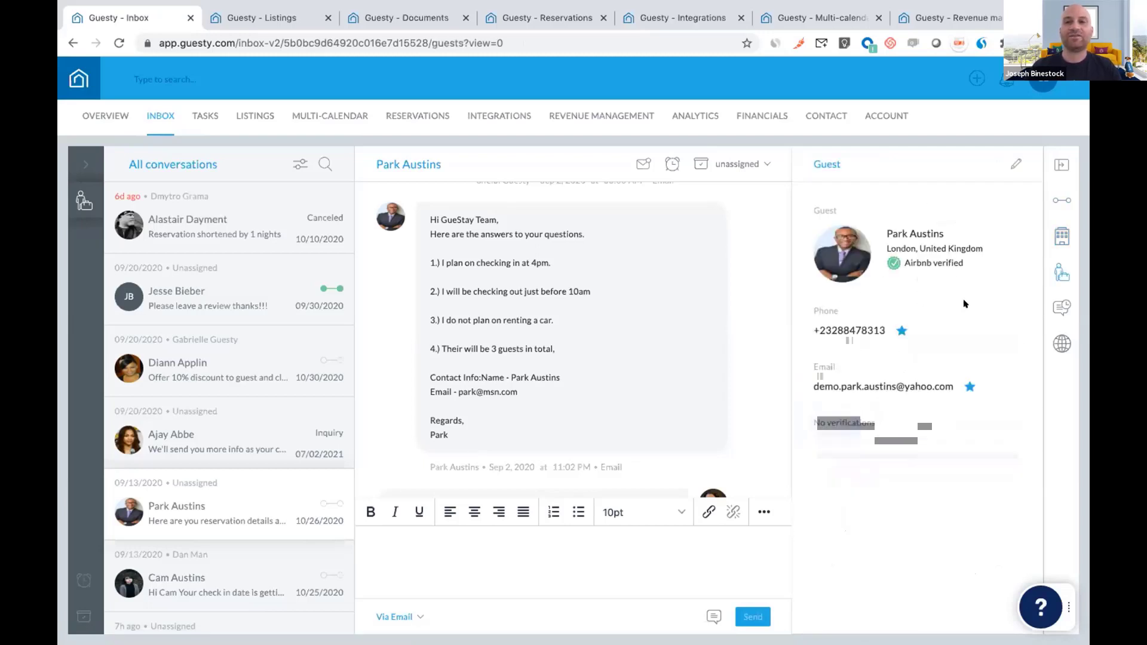
pyautogui.click(1038, 305)
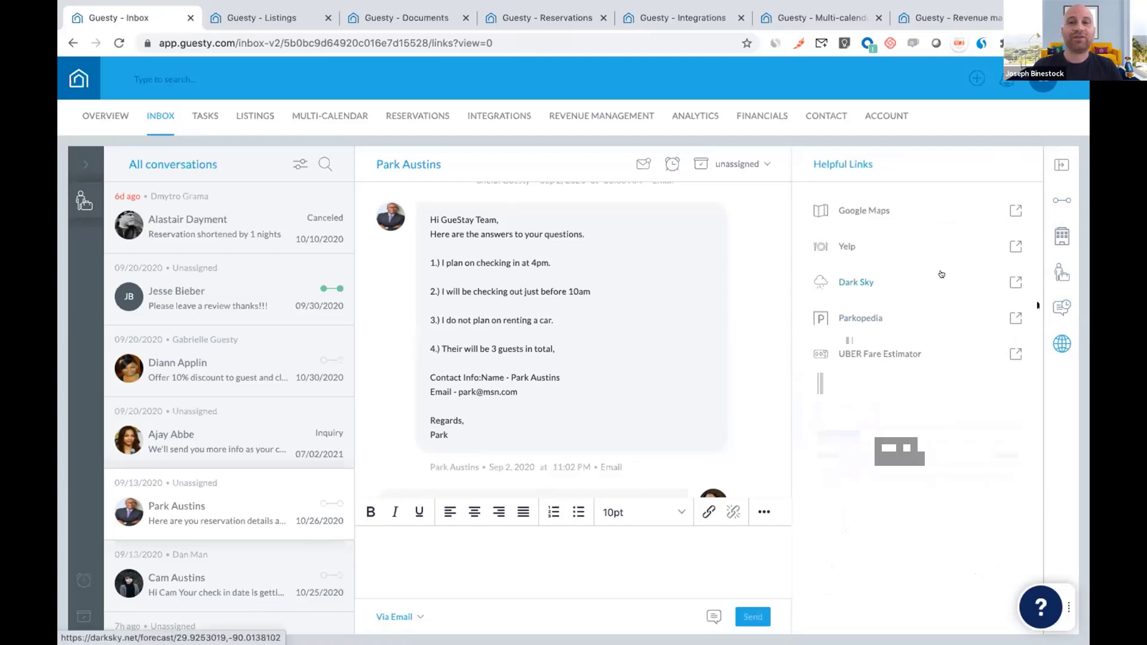
pyautogui.click(1054, 201)
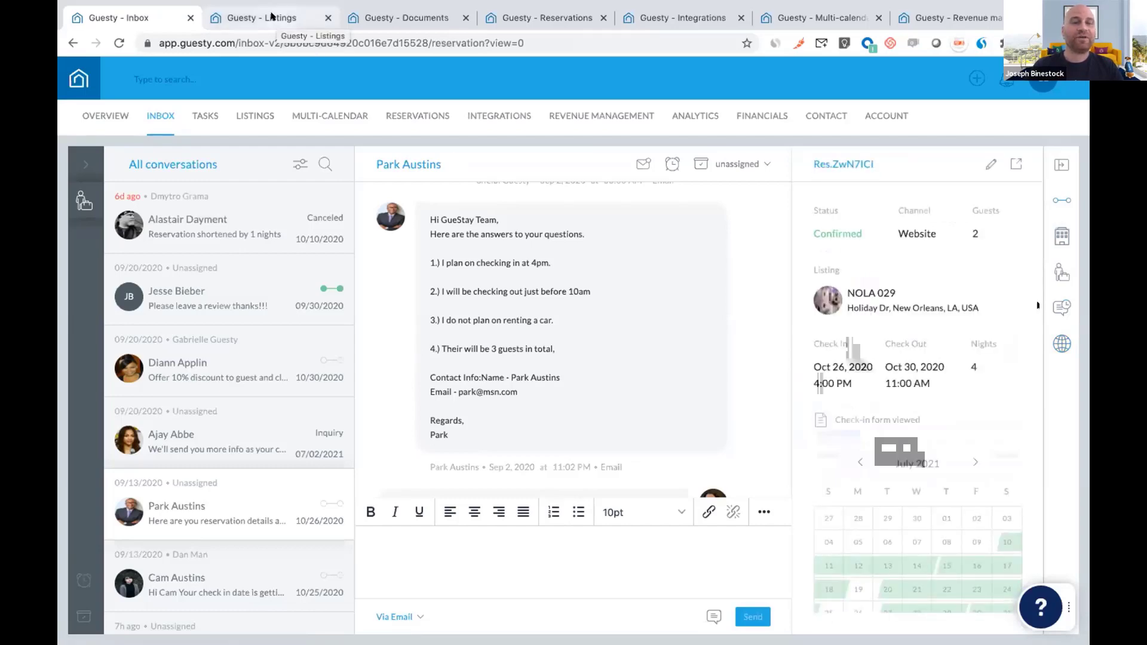
# - Switch to the listing's automated messages and open "Booking Confirmation + Check In Instructions + Check Out Instructions" for editing
pyautogui.click(272, 17)
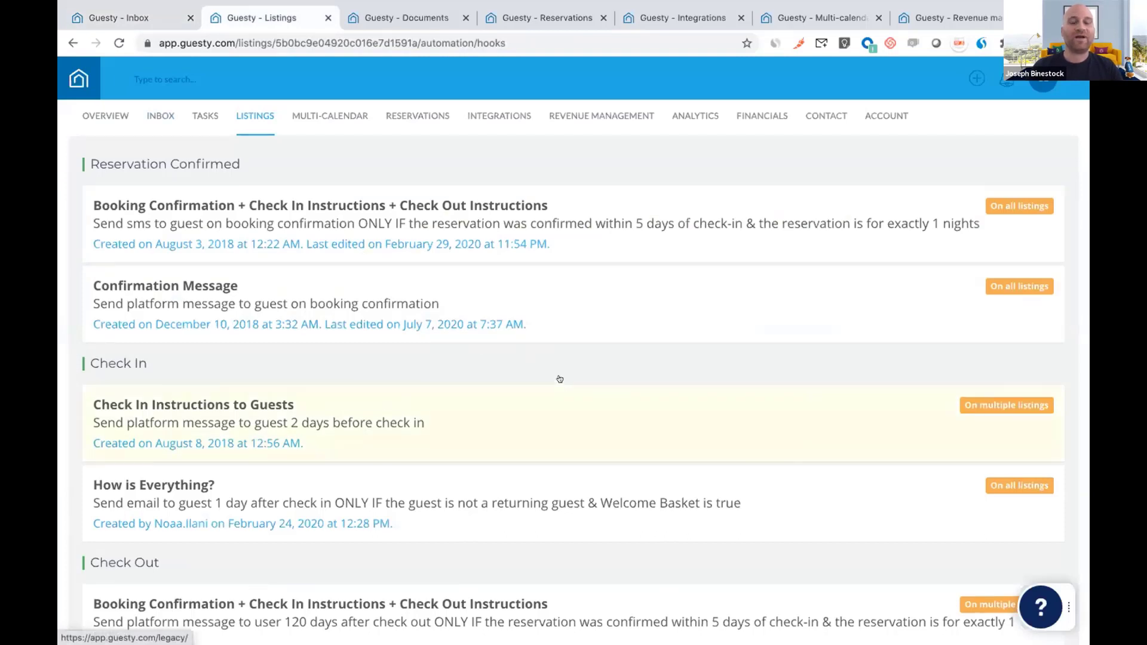
pyautogui.scroll(-1, 560, 378)
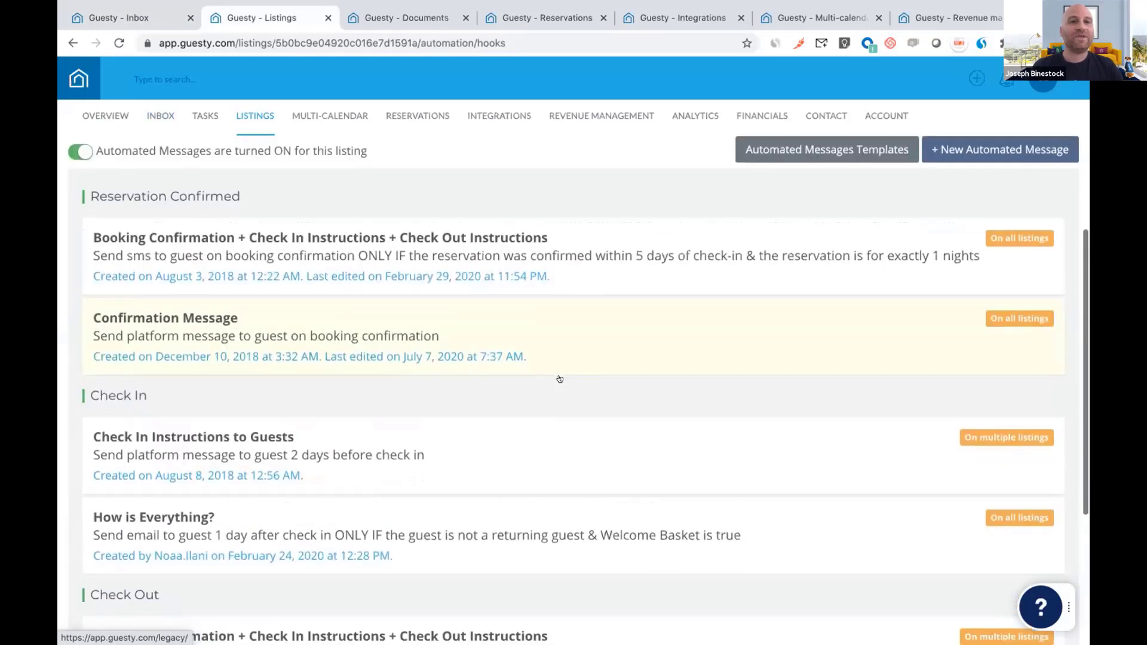
pyautogui.scroll(-1, 560, 379)
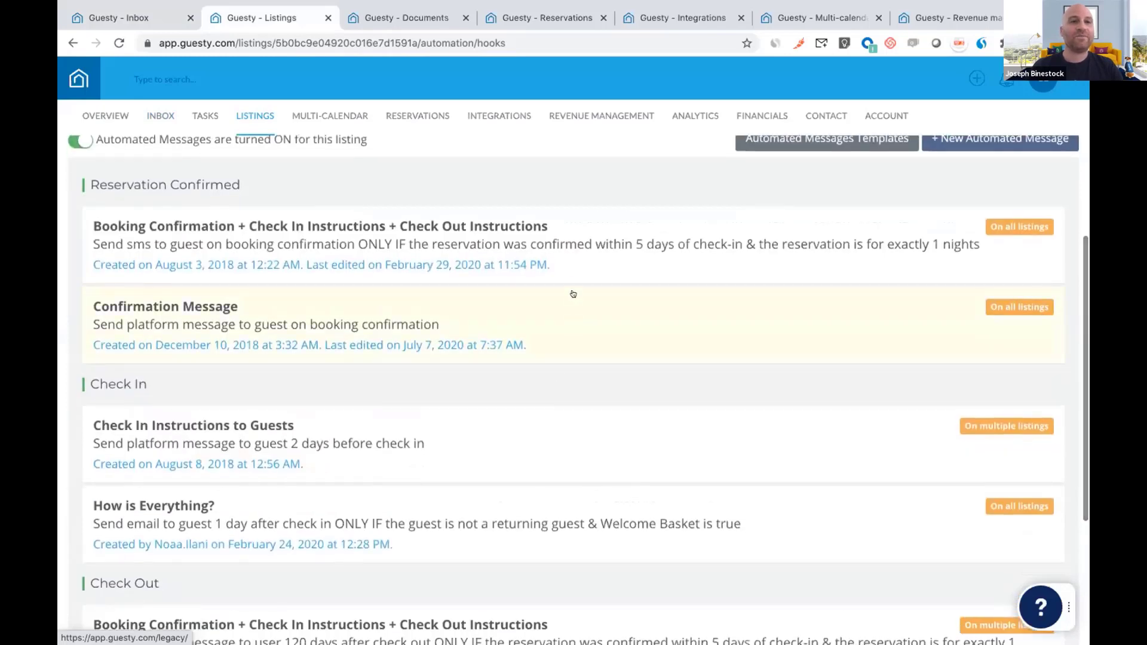
pyautogui.click(577, 245)
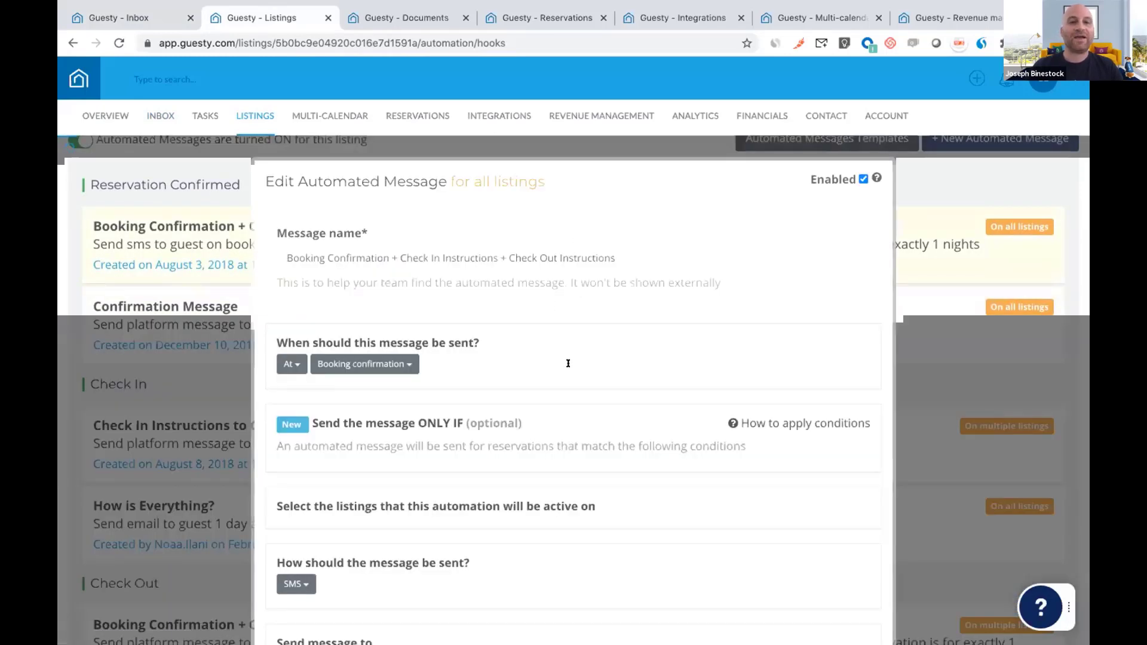
# - Set the automated message to be sent 1 day after booking confirmation
pyautogui.scroll(-1, 568, 363)
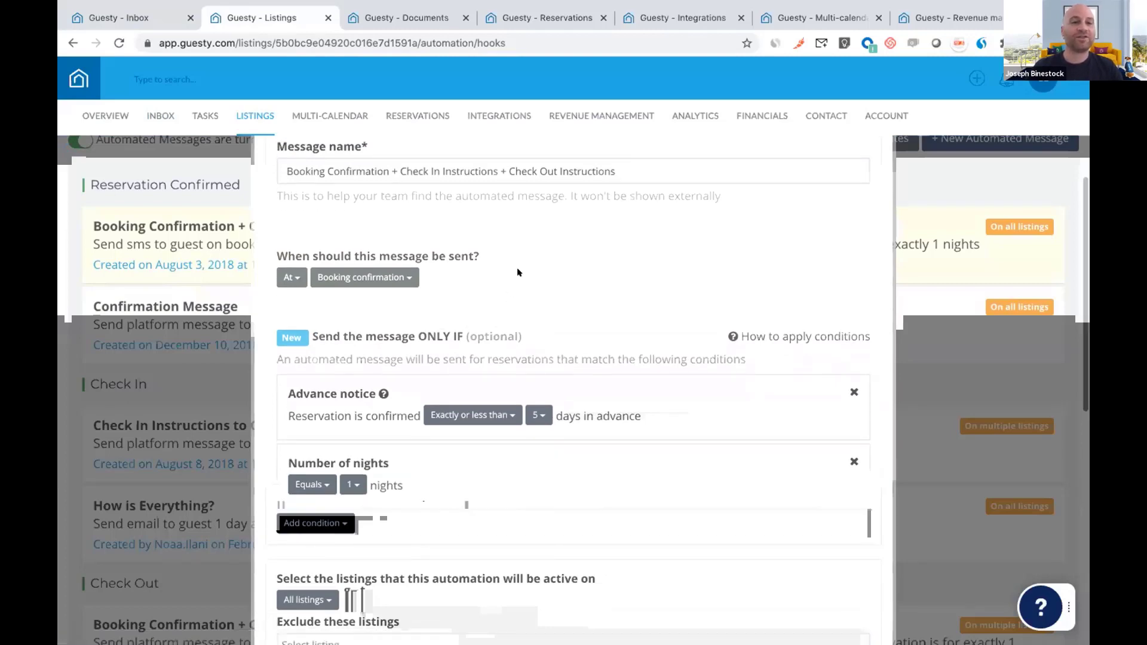
pyautogui.click(287, 248)
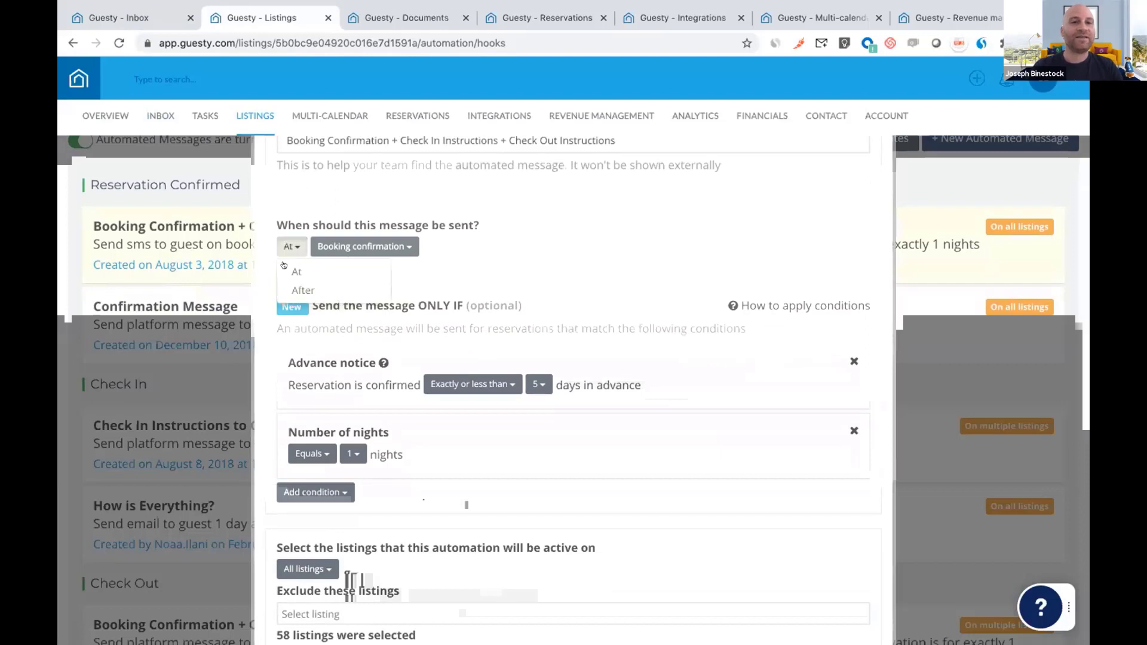
pyautogui.click(302, 290)
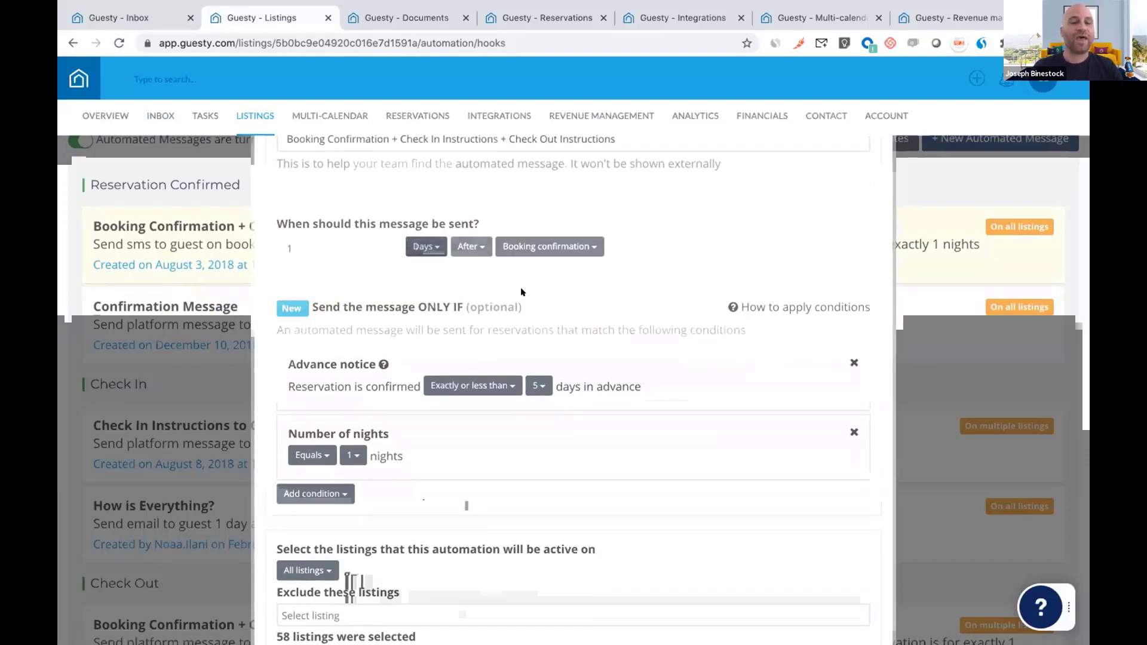
# - Examine the automated message's send conditions and the list of further conditions that can be added
pyautogui.scroll(-1, 600, 431)
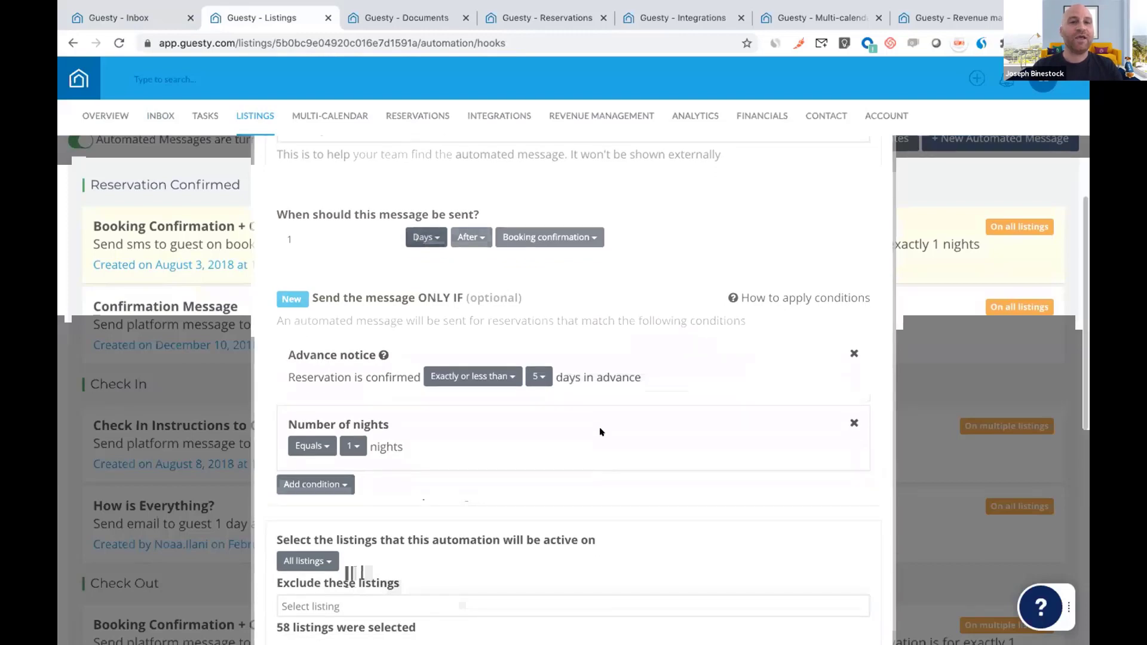
pyautogui.scroll(-4, 600, 431)
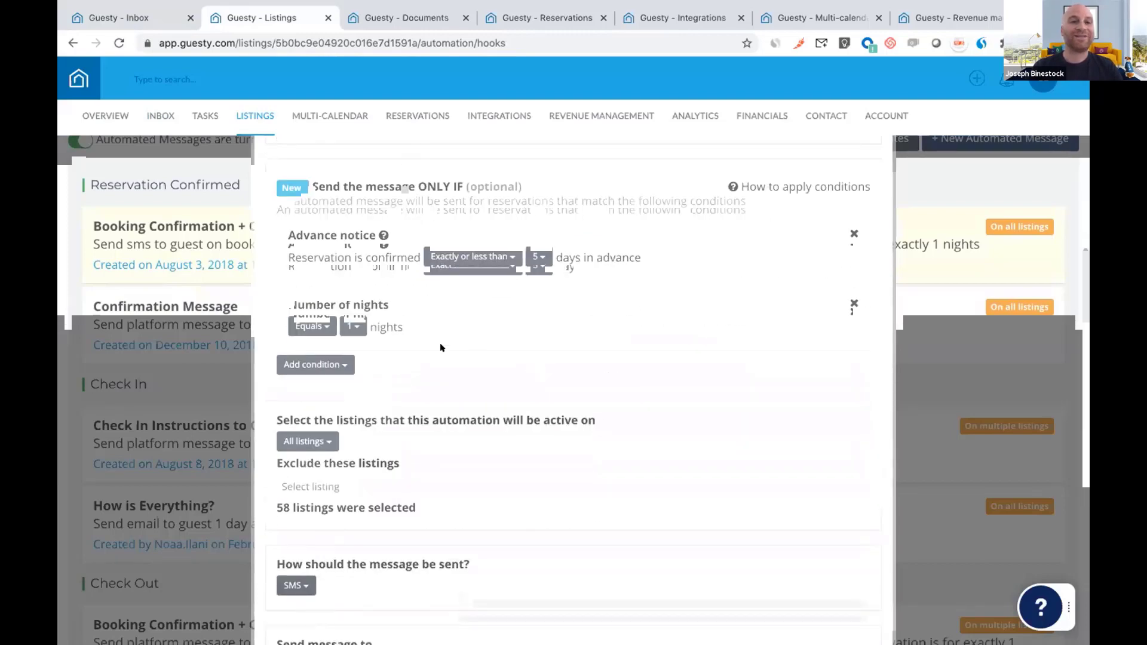
pyautogui.click(340, 364)
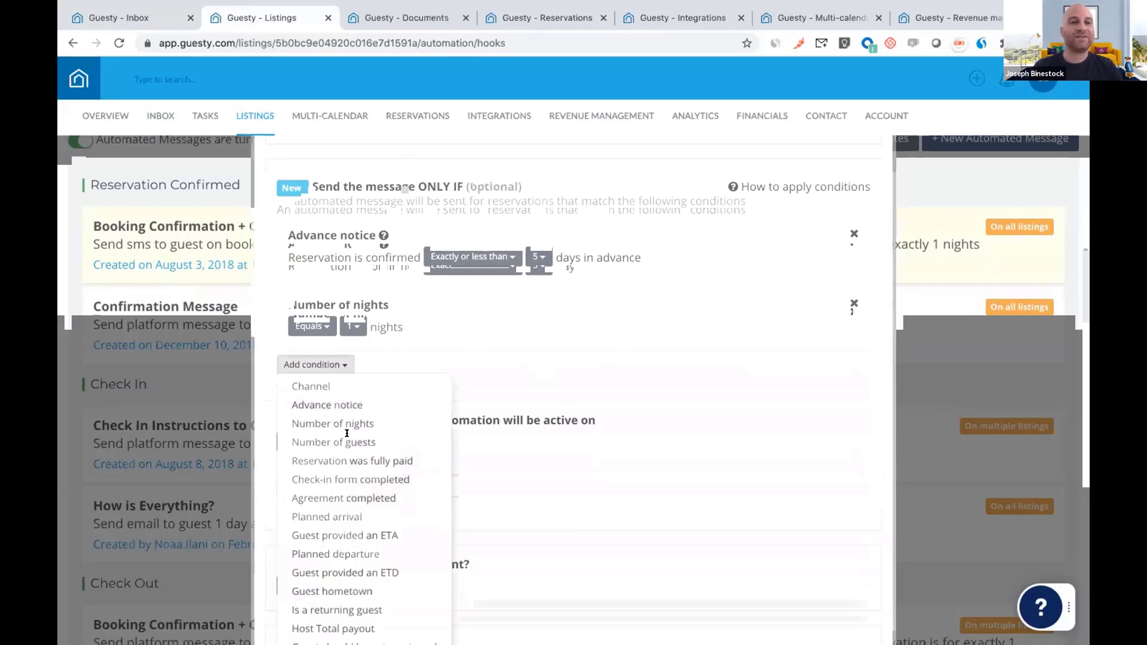
pyautogui.click(338, 406)
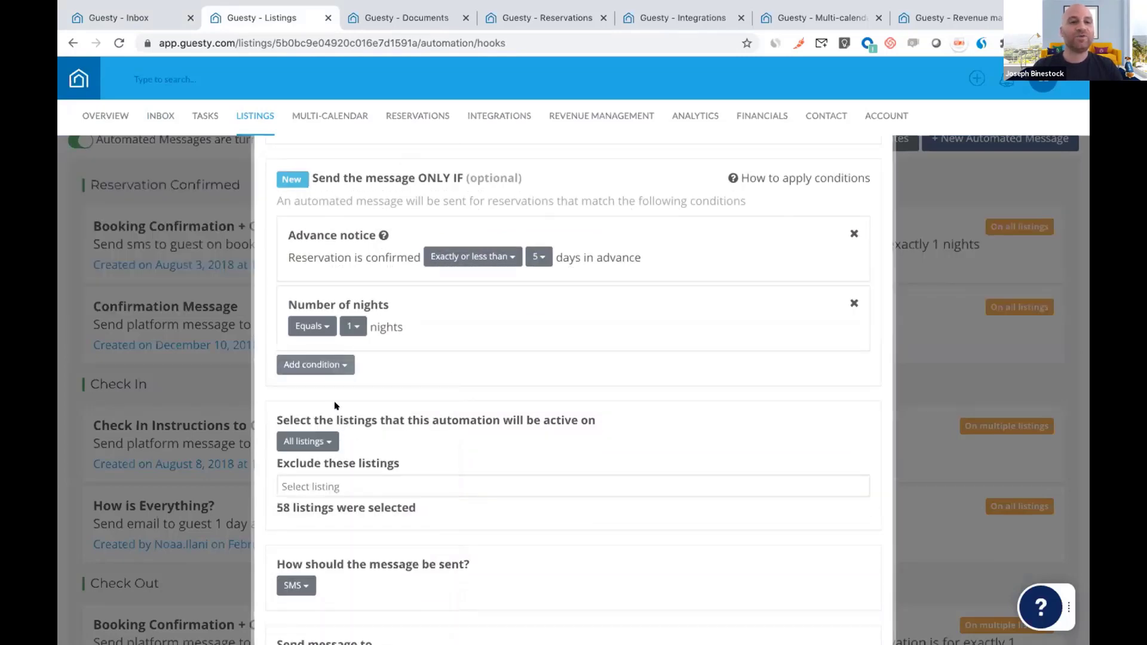
pyautogui.click(321, 365)
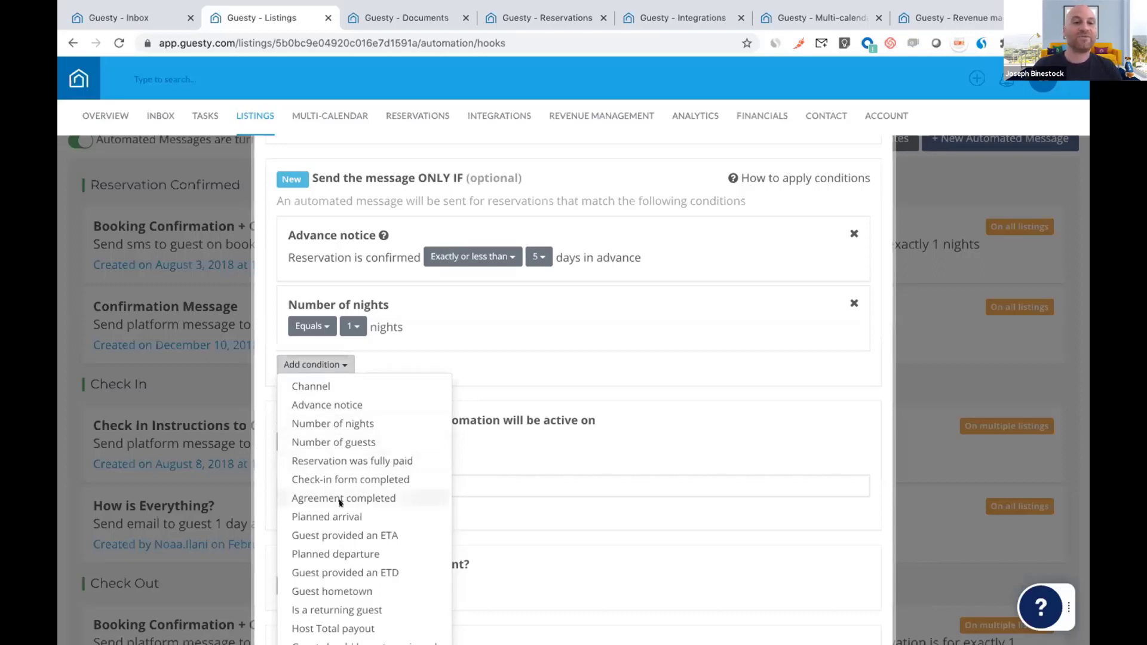
pyautogui.scroll(-1, 339, 502)
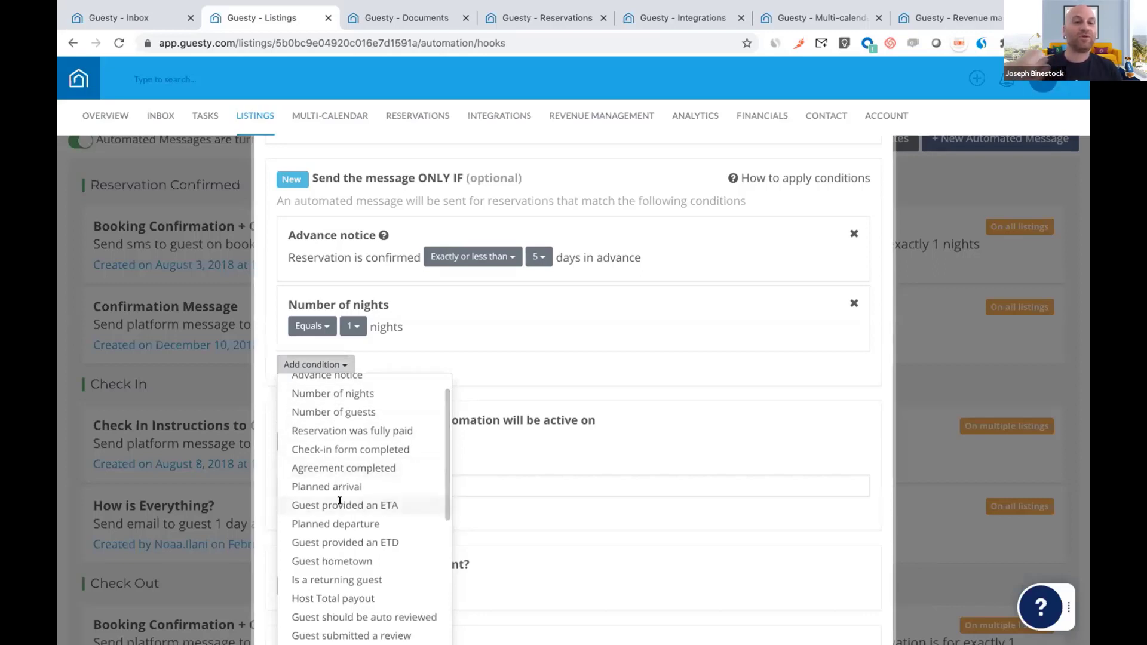
pyautogui.scroll(-1, 340, 495)
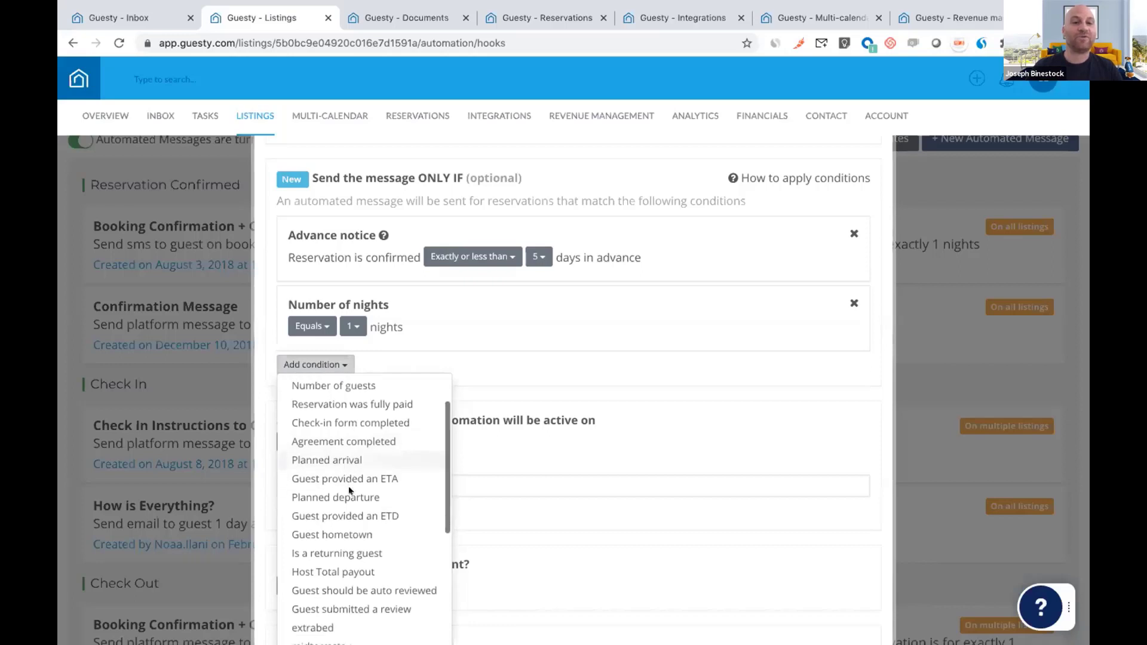
pyautogui.scroll(-2, 510, 457)
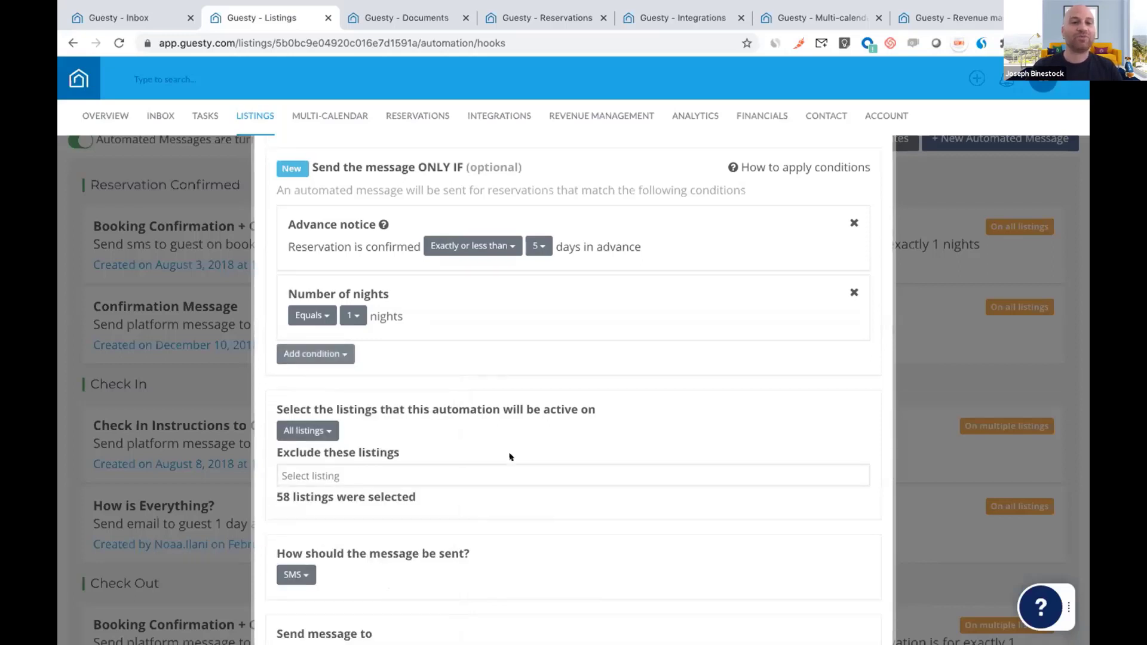
# - Review the automated message's listing selection, delivery method, recipient and message text
pyautogui.scroll(-1, 509, 457)
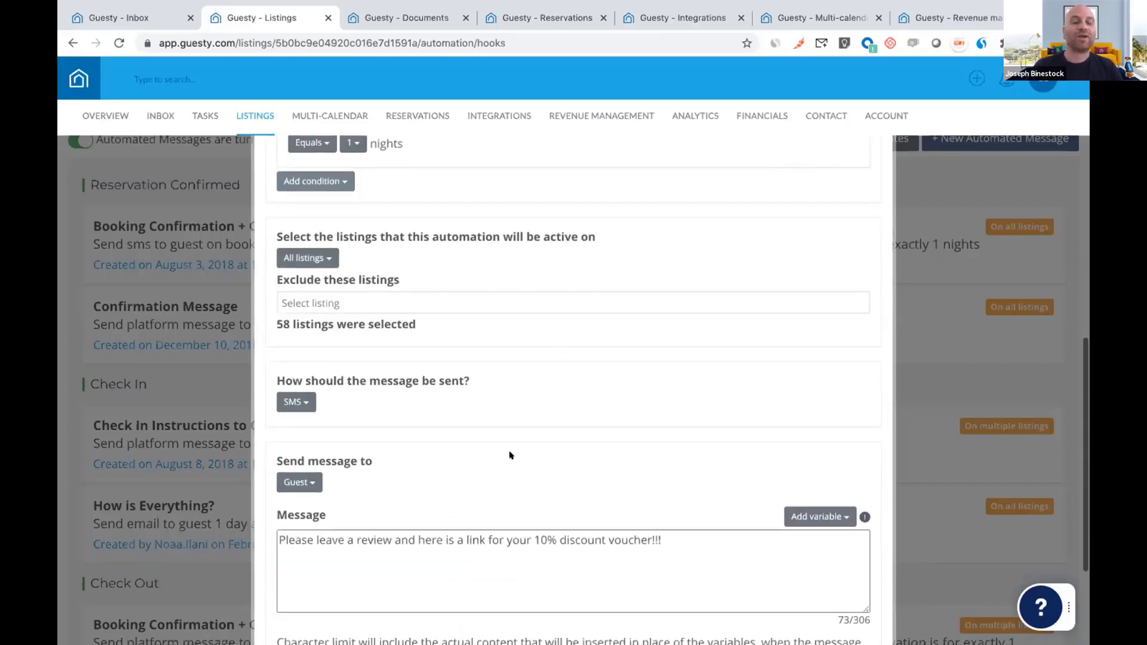
pyautogui.scroll(-1, 512, 396)
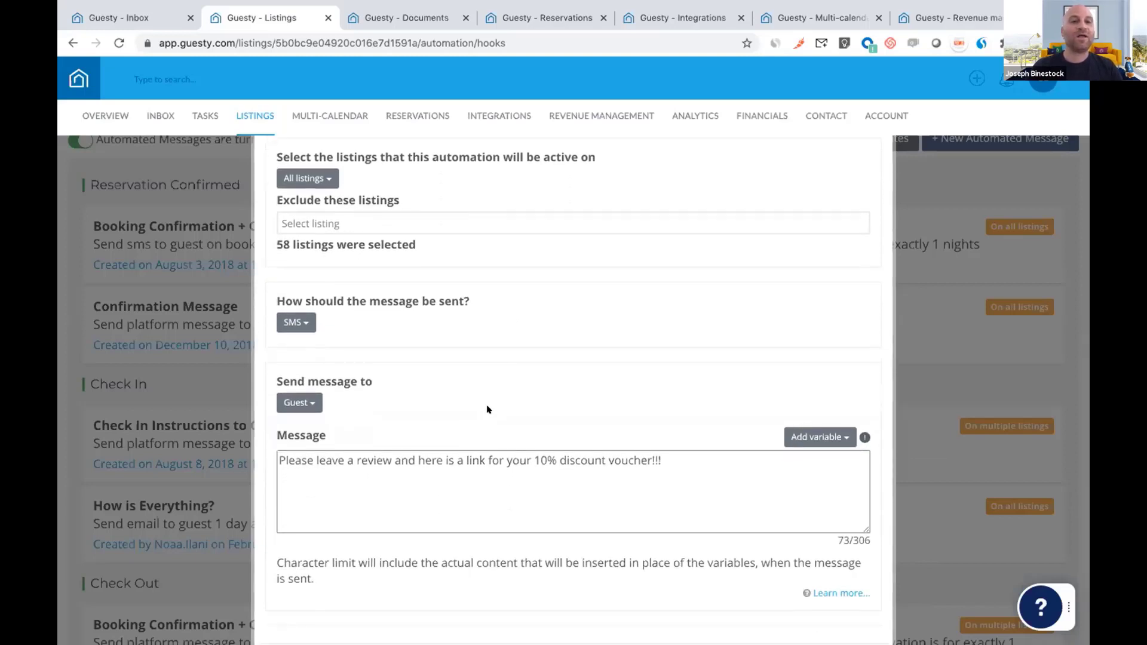
pyautogui.scroll(1, 487, 409)
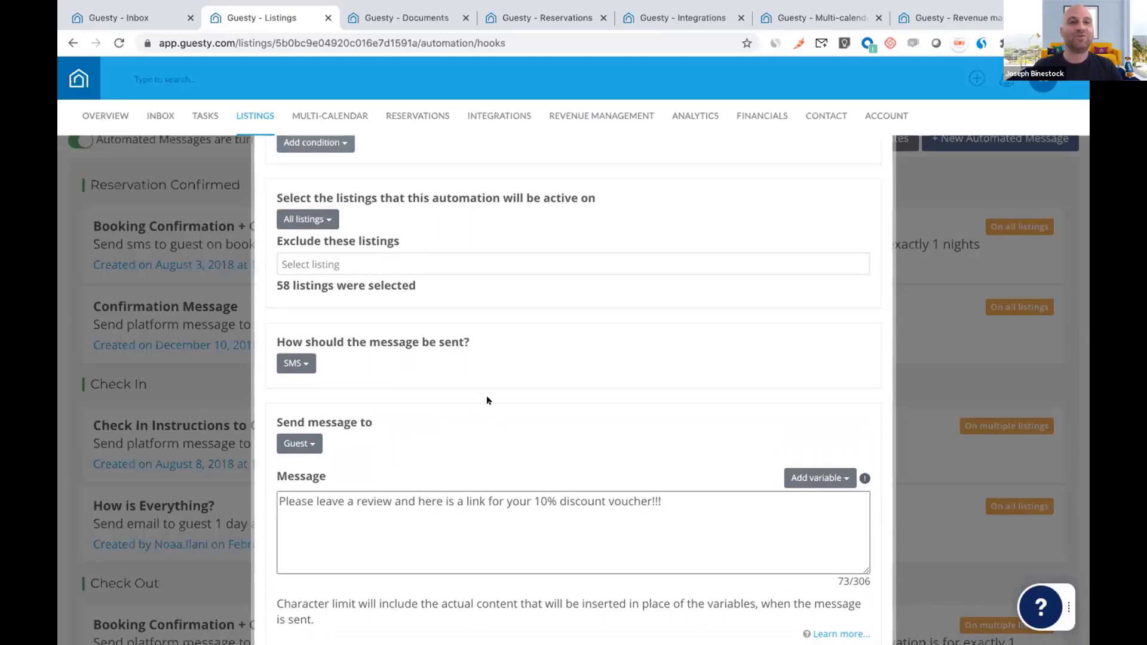
pyautogui.scroll(1, 487, 399)
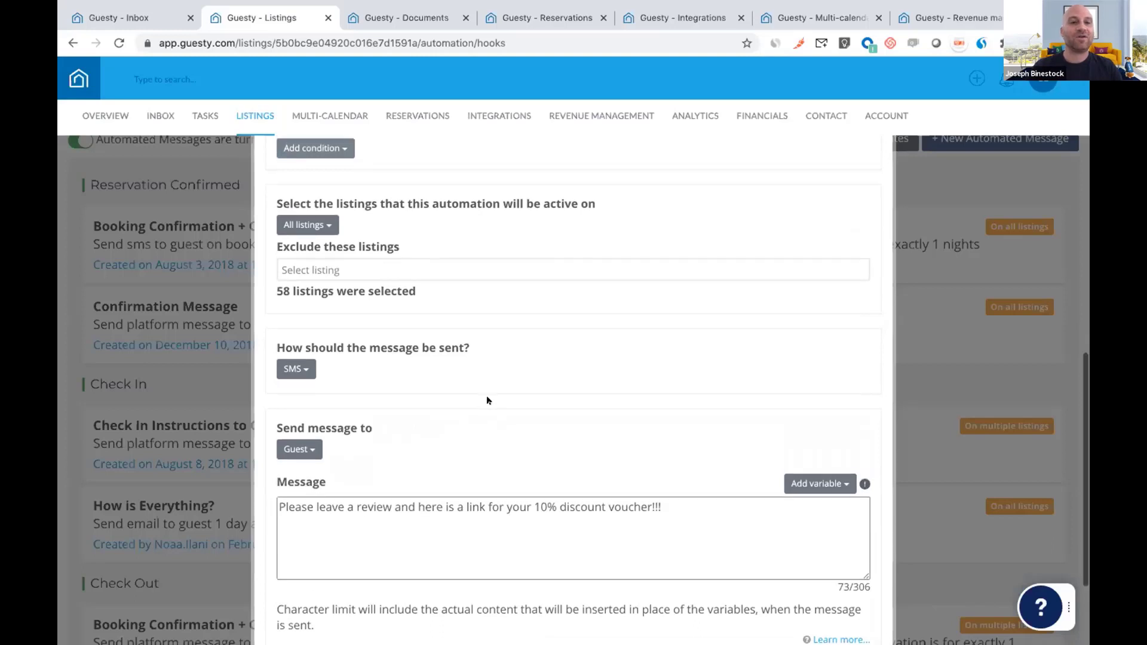
pyautogui.scroll(1, 487, 398)
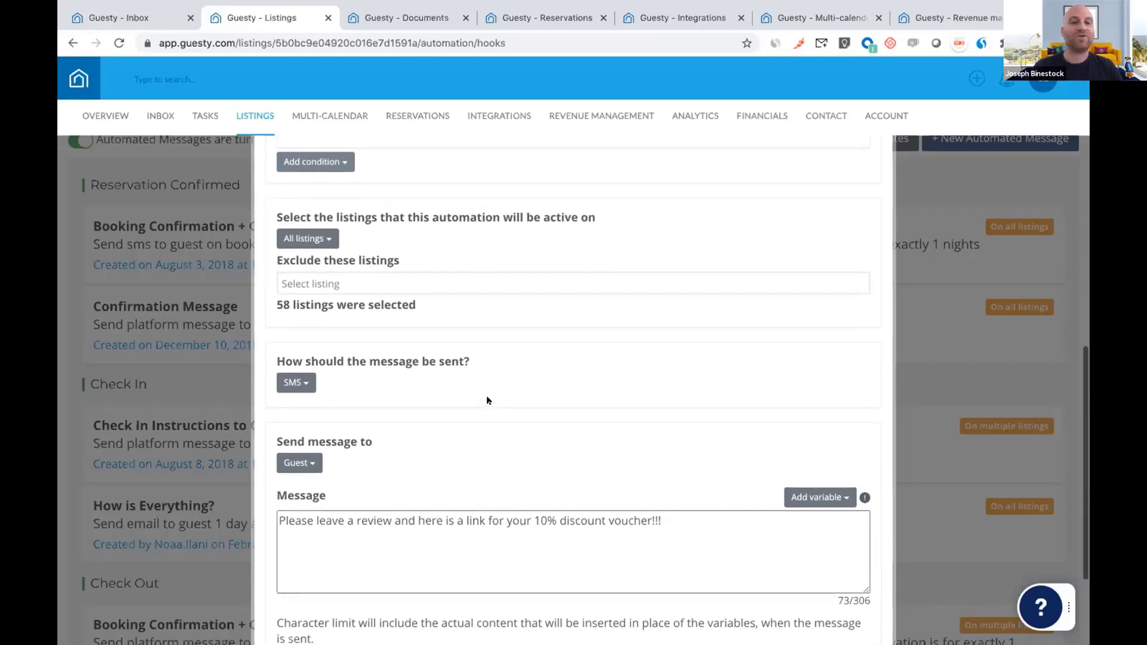
pyautogui.scroll(4, 487, 399)
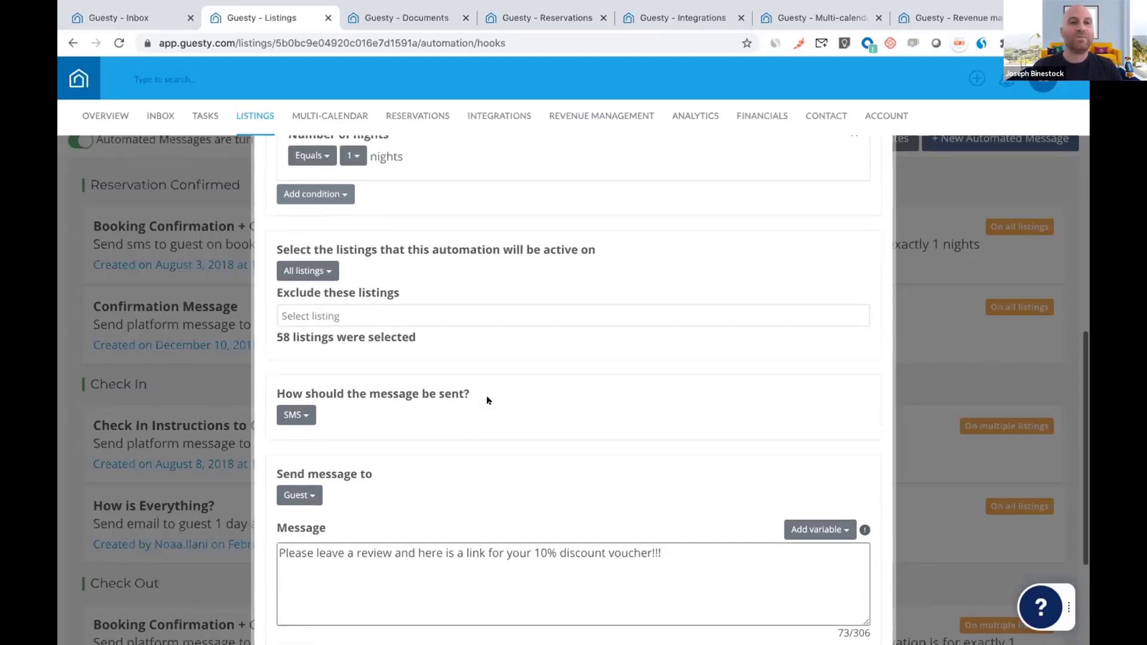
pyautogui.scroll(2, 487, 397)
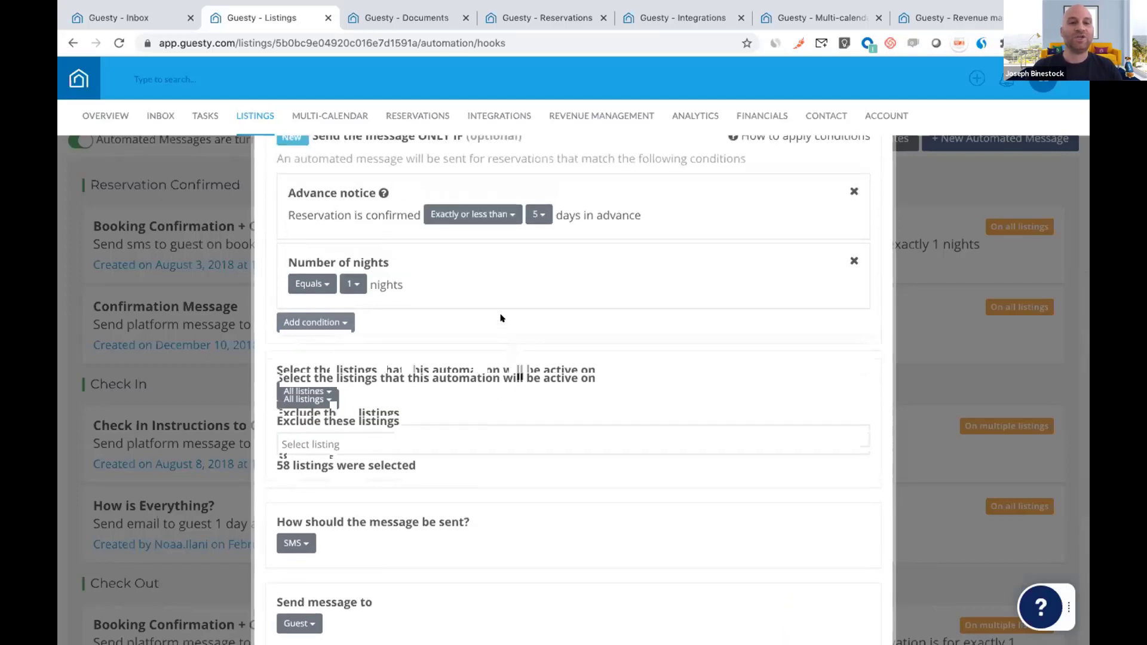
# - Switch to the document manager and examine the check-in form's reservation information, guest information and guest verification sections
pyautogui.click(396, 18)
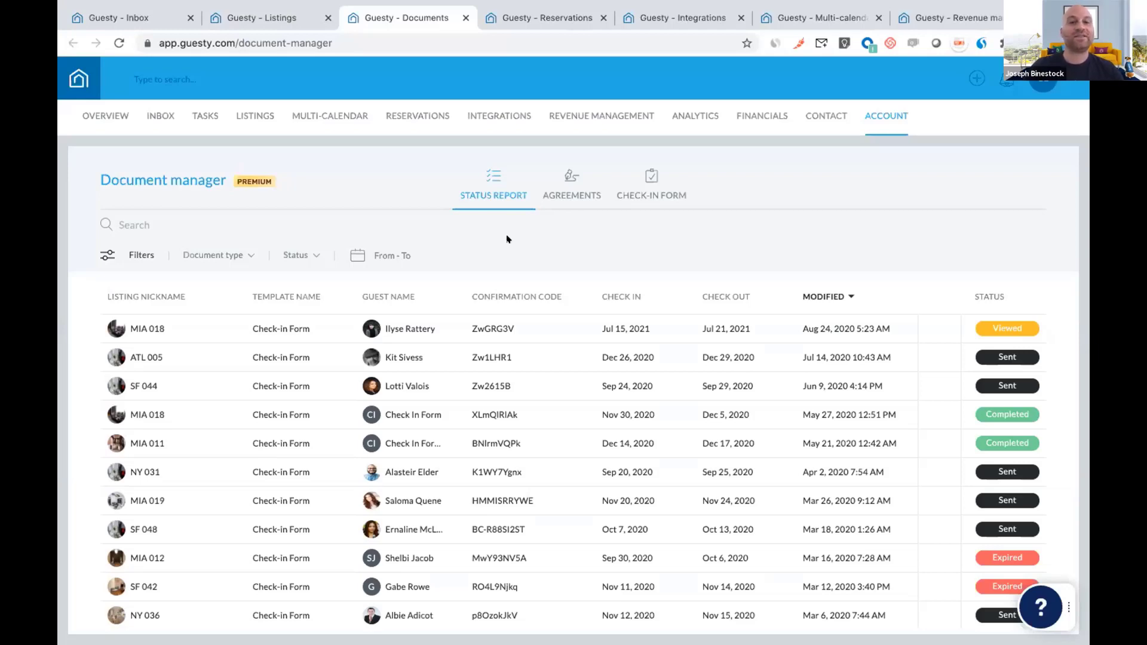
pyautogui.click(632, 194)
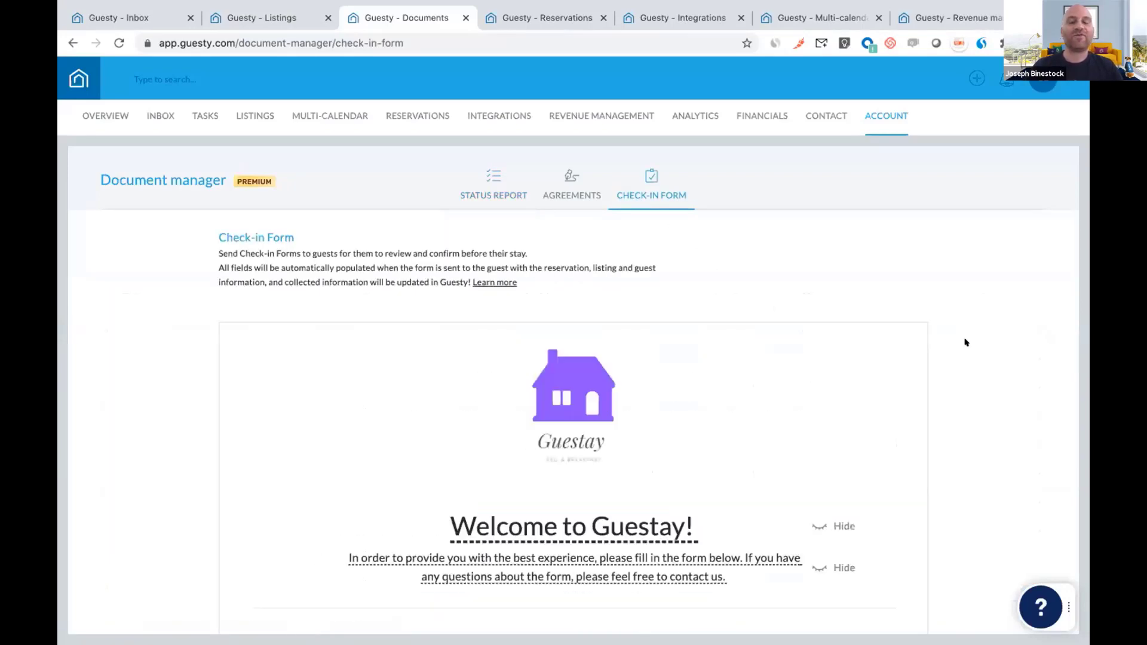
pyautogui.scroll(-3, 965, 342)
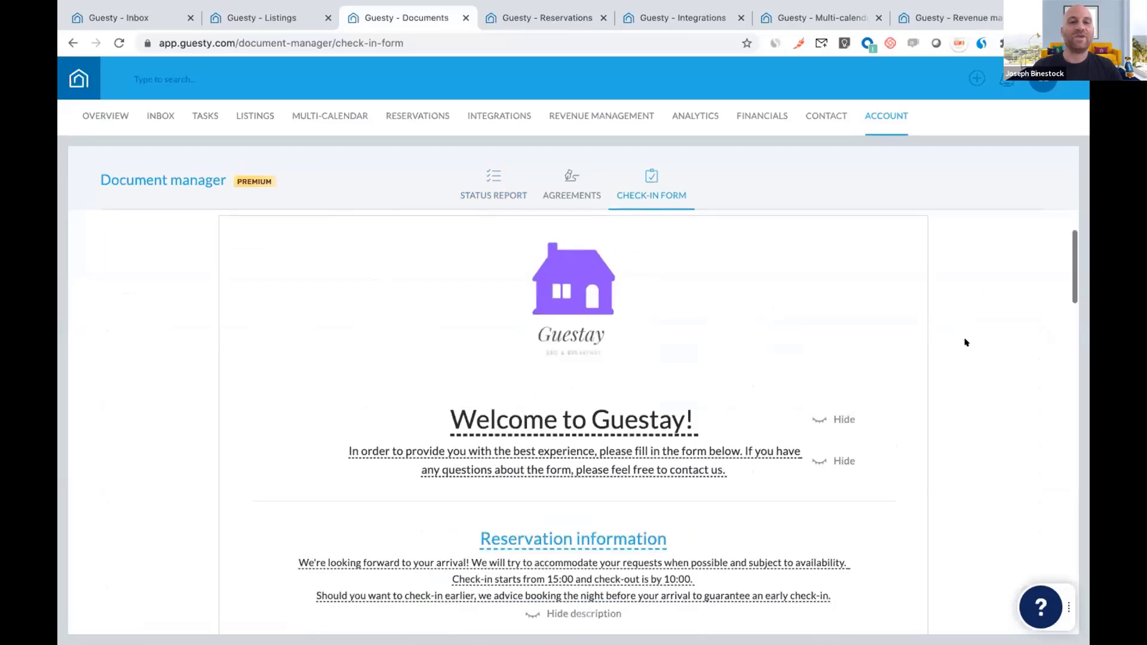
pyautogui.scroll(-2, 965, 342)
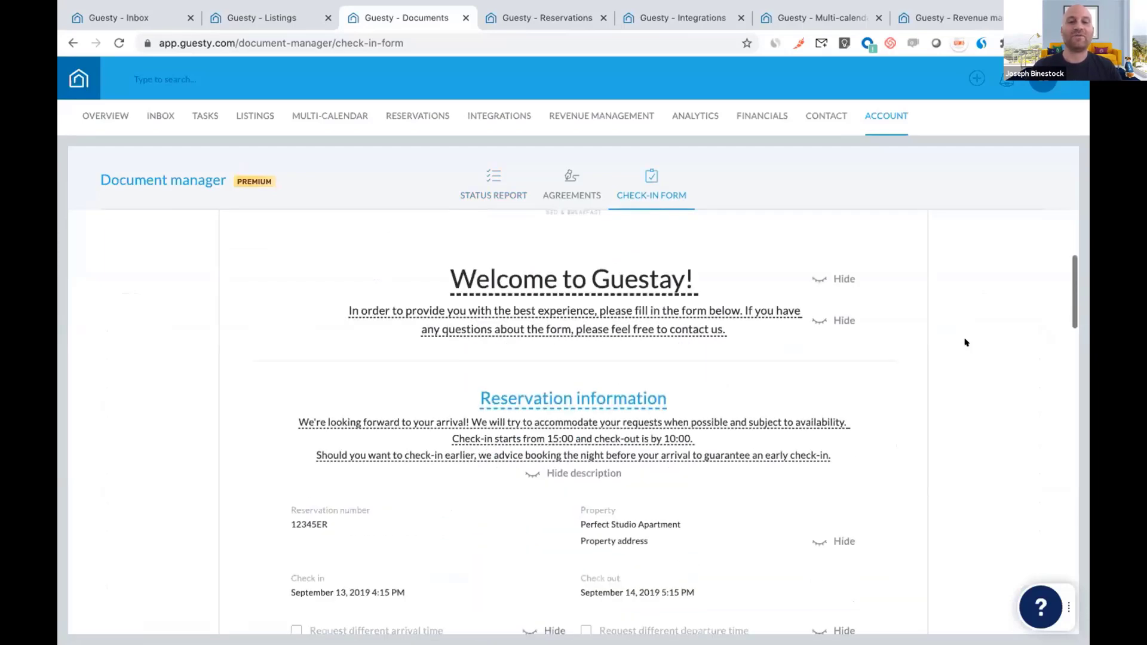
pyautogui.scroll(-3, 965, 342)
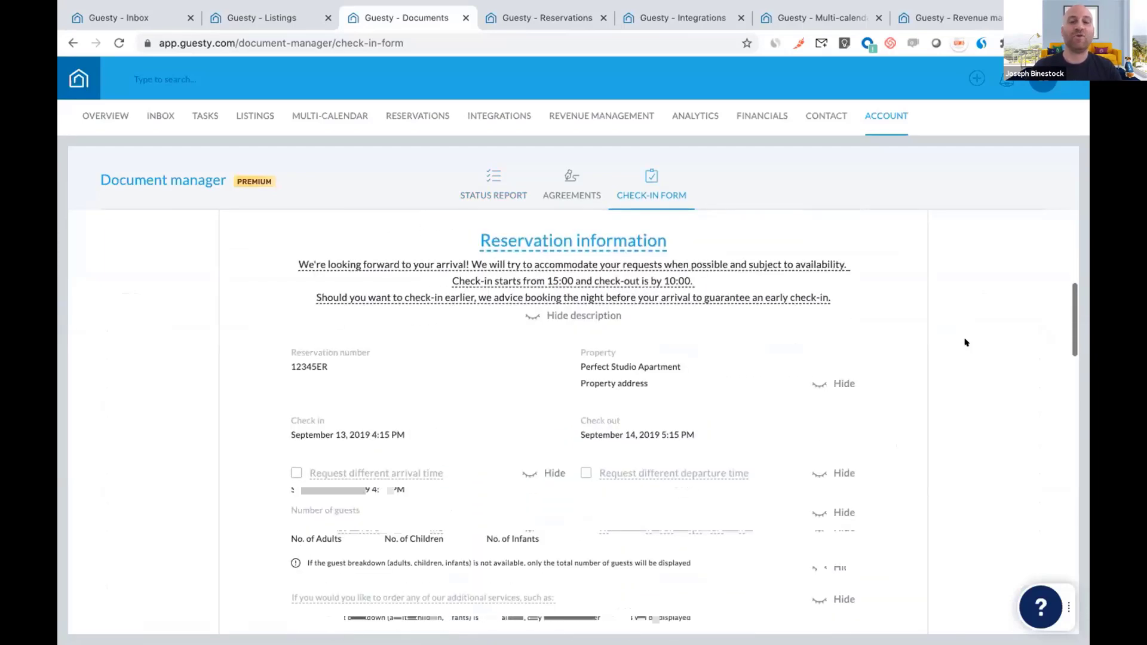
pyautogui.scroll(-3, 965, 343)
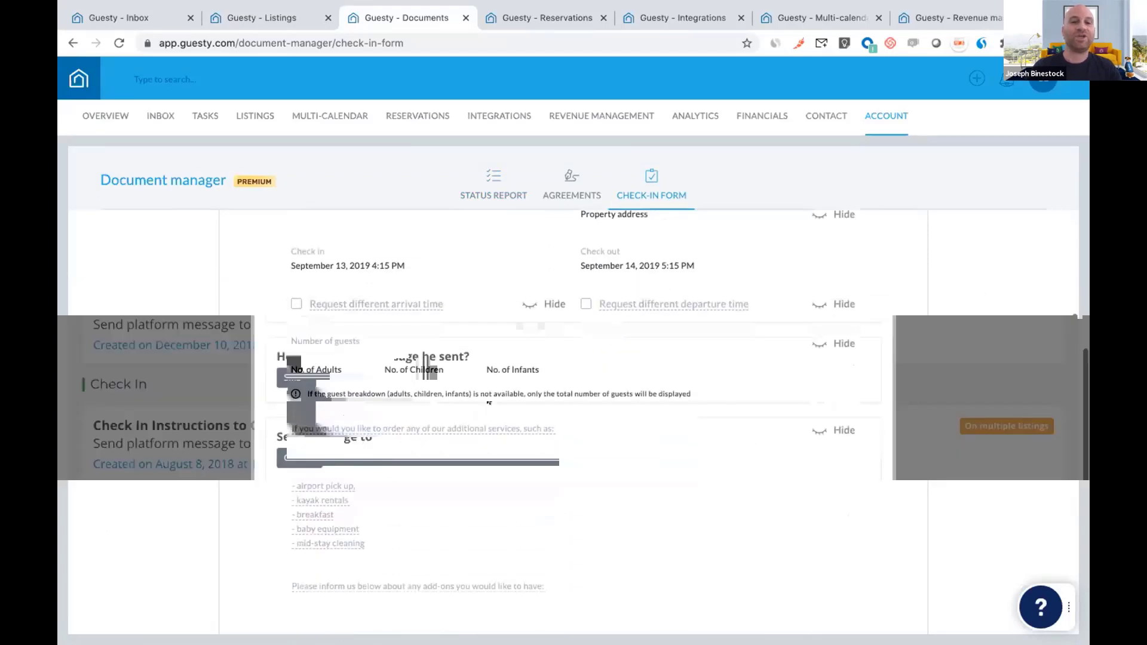
pyautogui.scroll(-3, 489, 402)
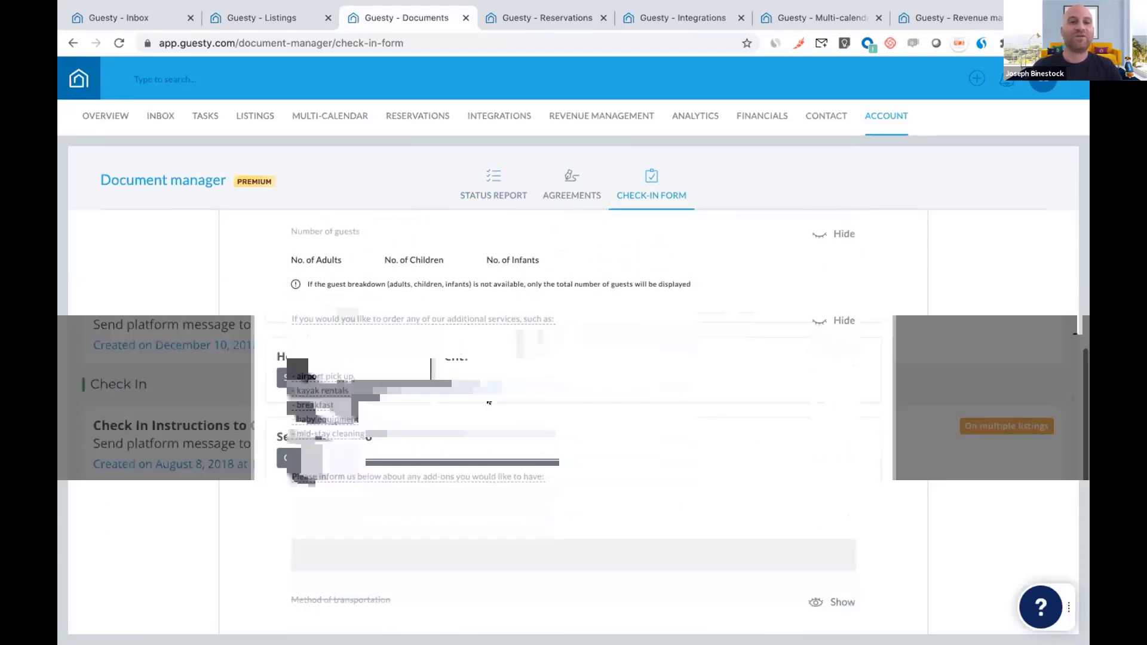
pyautogui.scroll(-2, 489, 402)
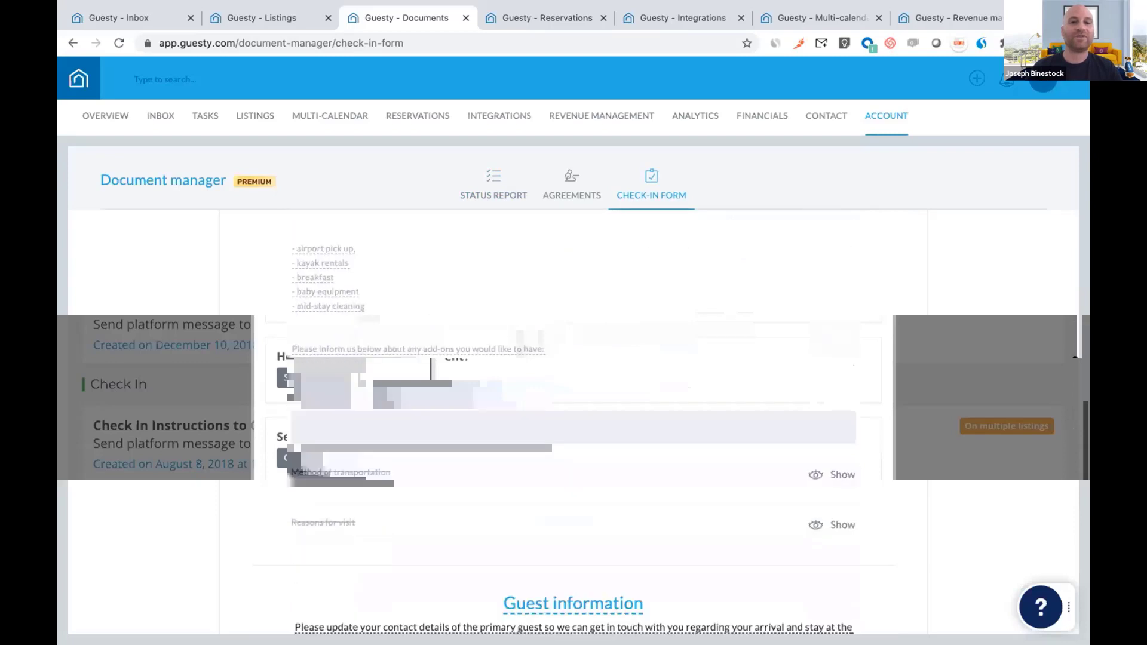
pyautogui.scroll(-5, 488, 402)
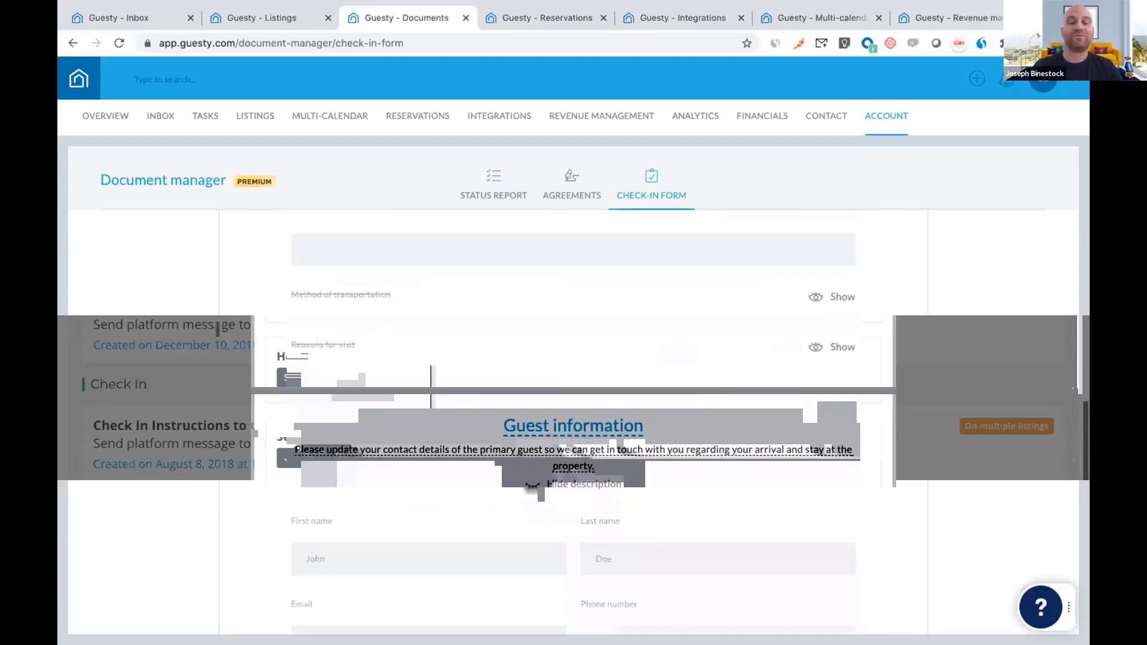
pyautogui.scroll(-5, 489, 402)
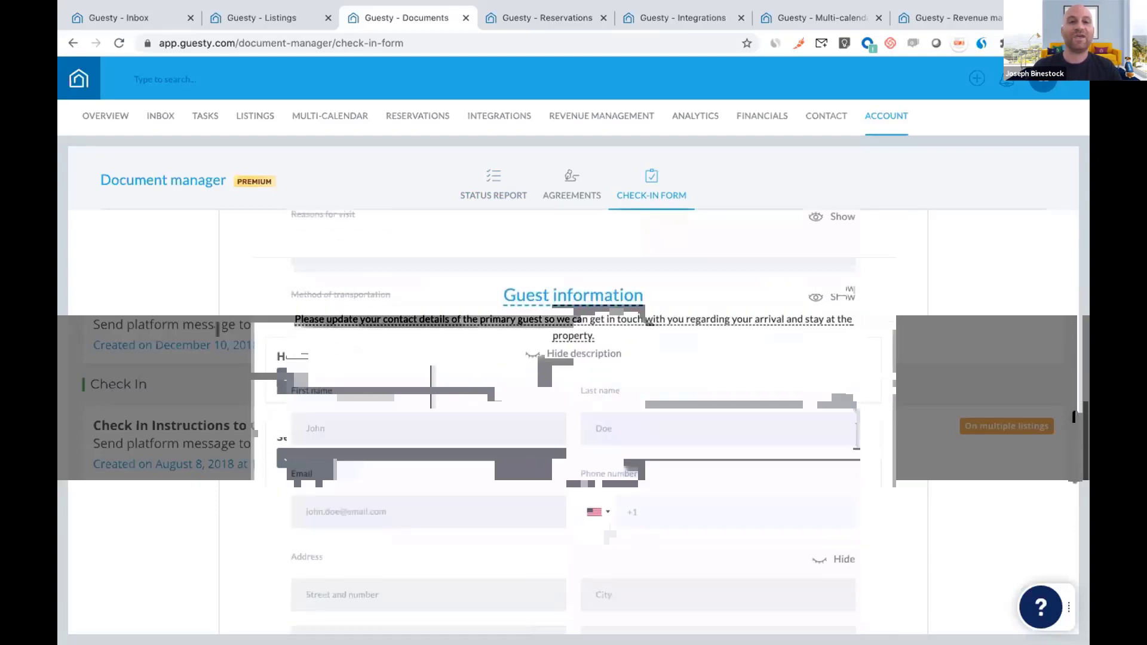
pyautogui.scroll(-4, 489, 402)
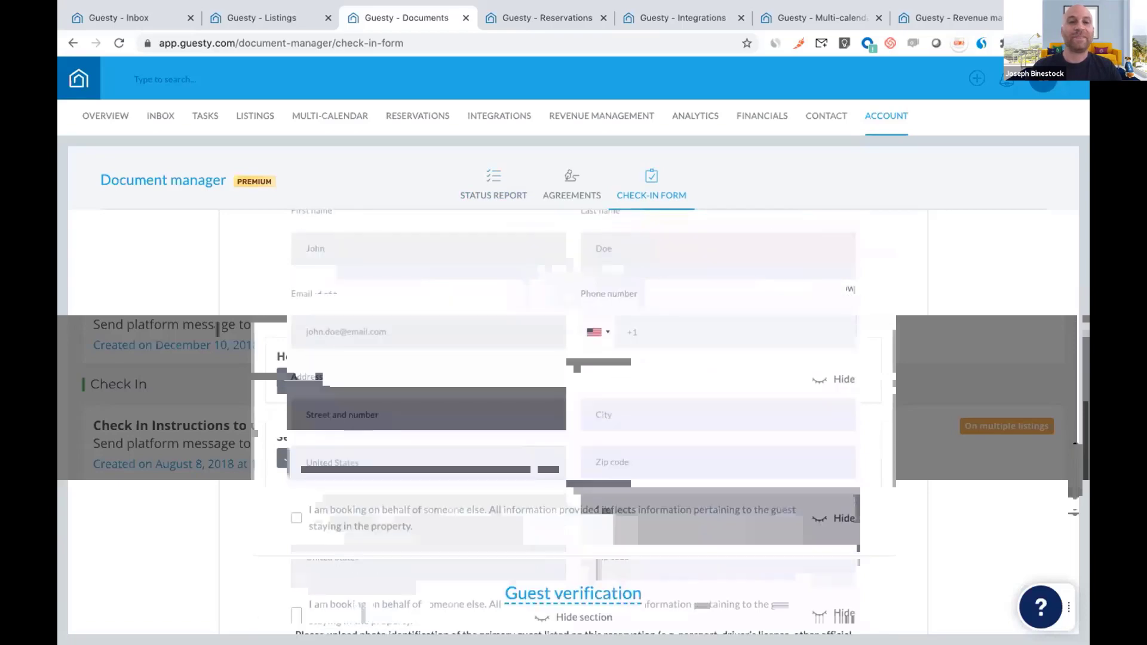
pyautogui.scroll(-6, 936, 328)
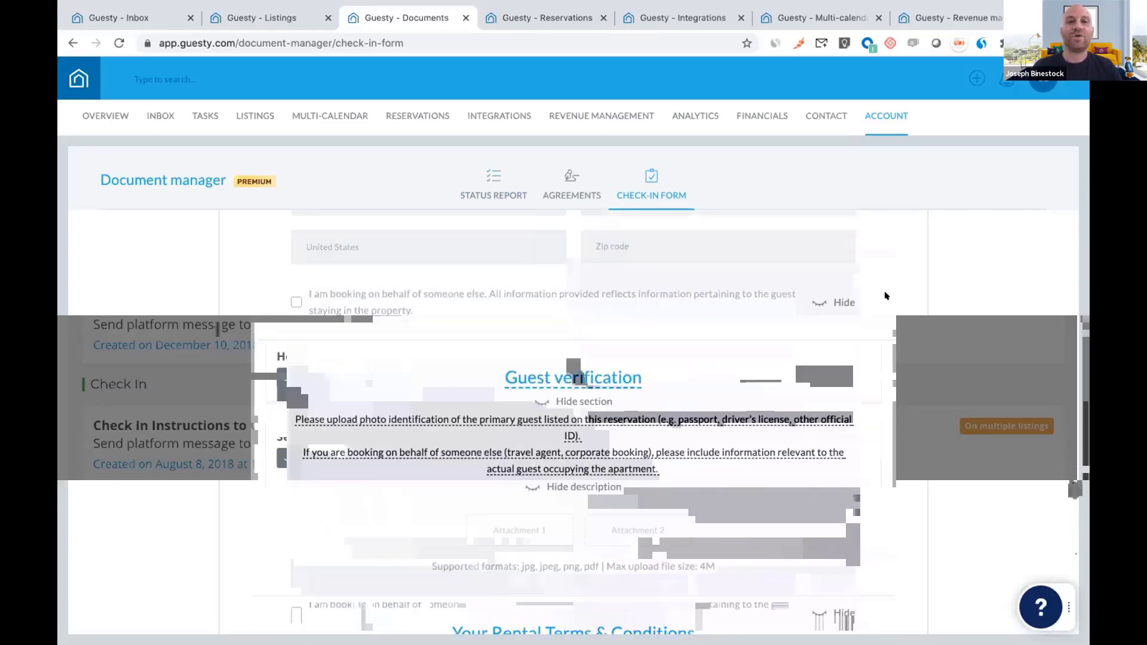
# - Open the Extended Stay Agreement template, read through its terms, close it, and return to the documents' status report
pyautogui.click(560, 182)
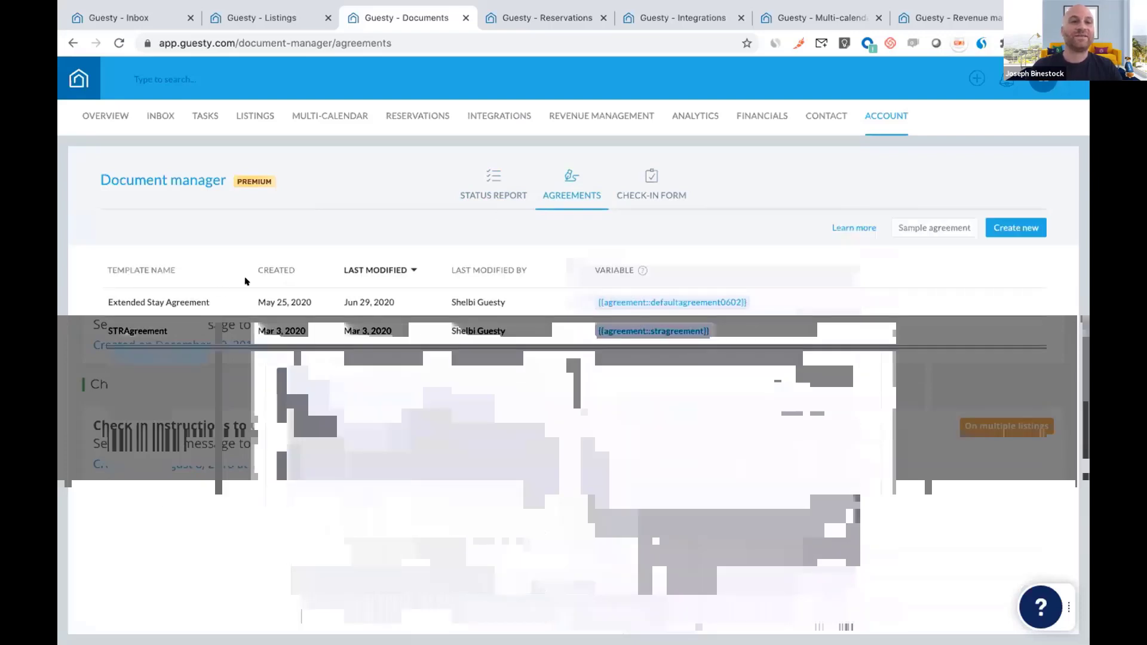
pyautogui.click(179, 302)
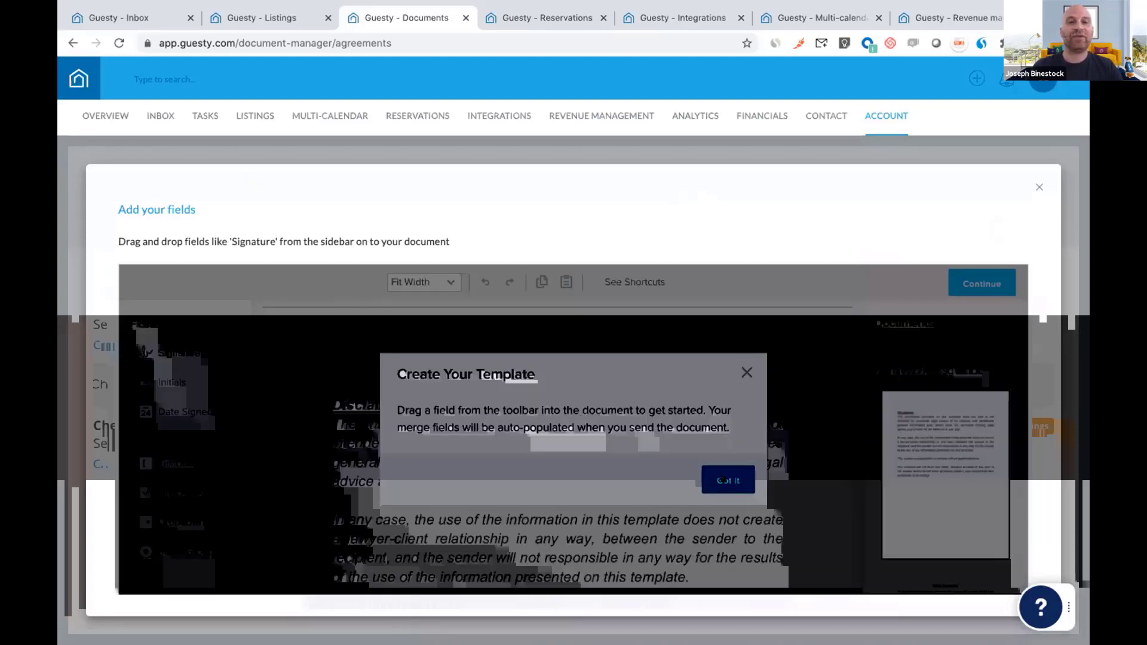
pyautogui.click(722, 480)
pyautogui.scroll(-4, 672, 467)
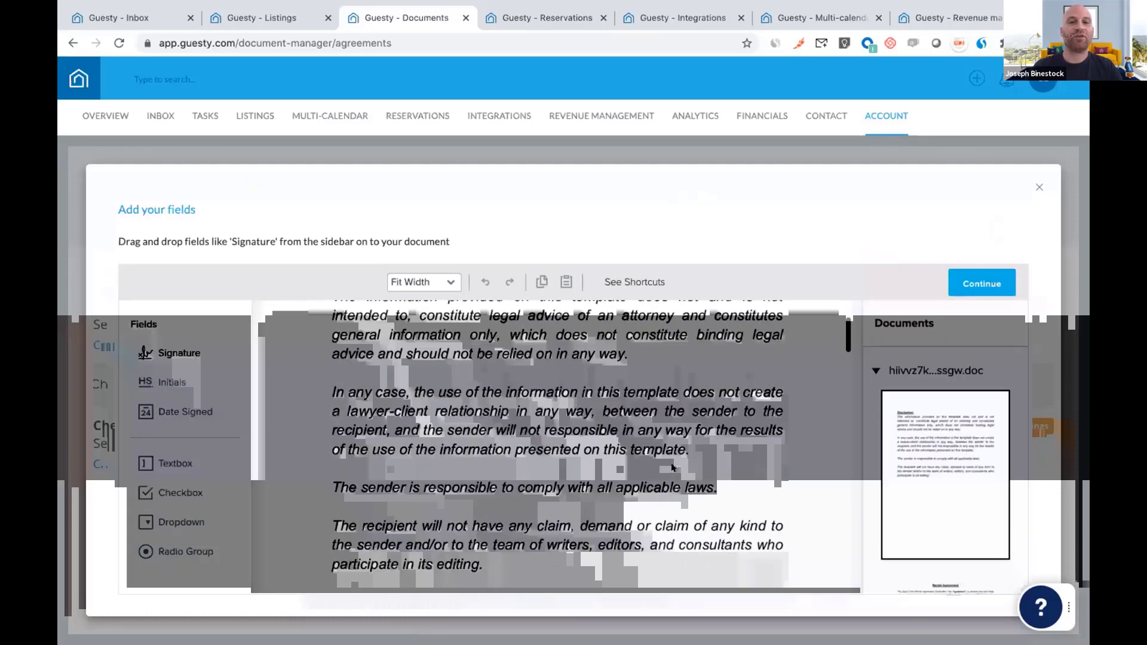
pyautogui.scroll(-5, 672, 467)
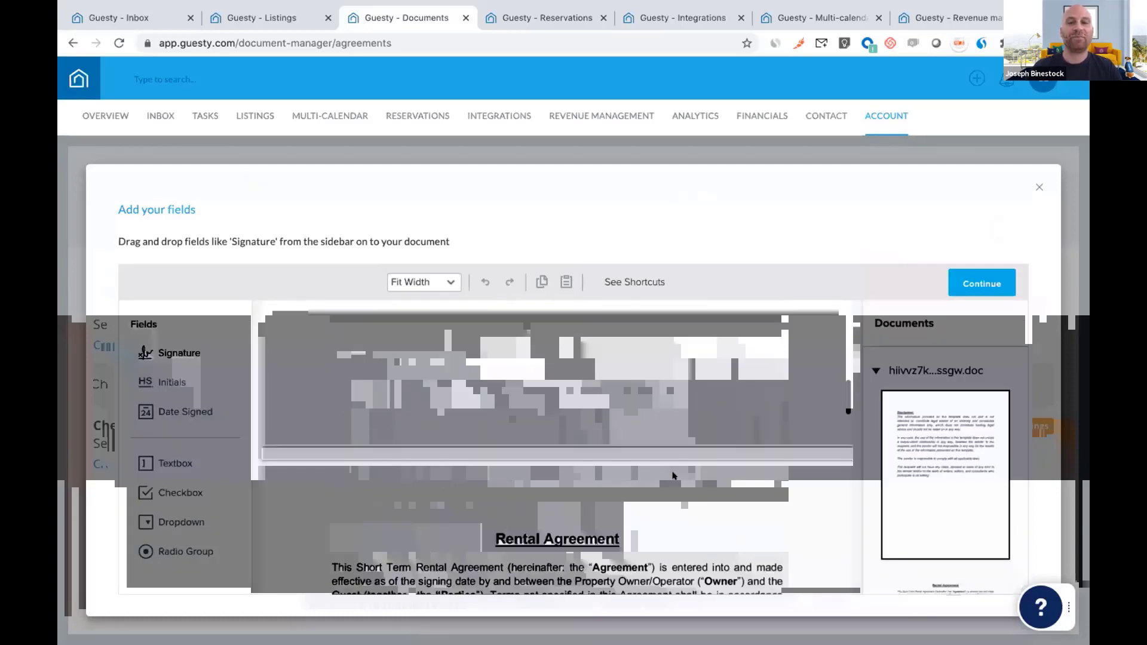
pyautogui.scroll(-8, 672, 475)
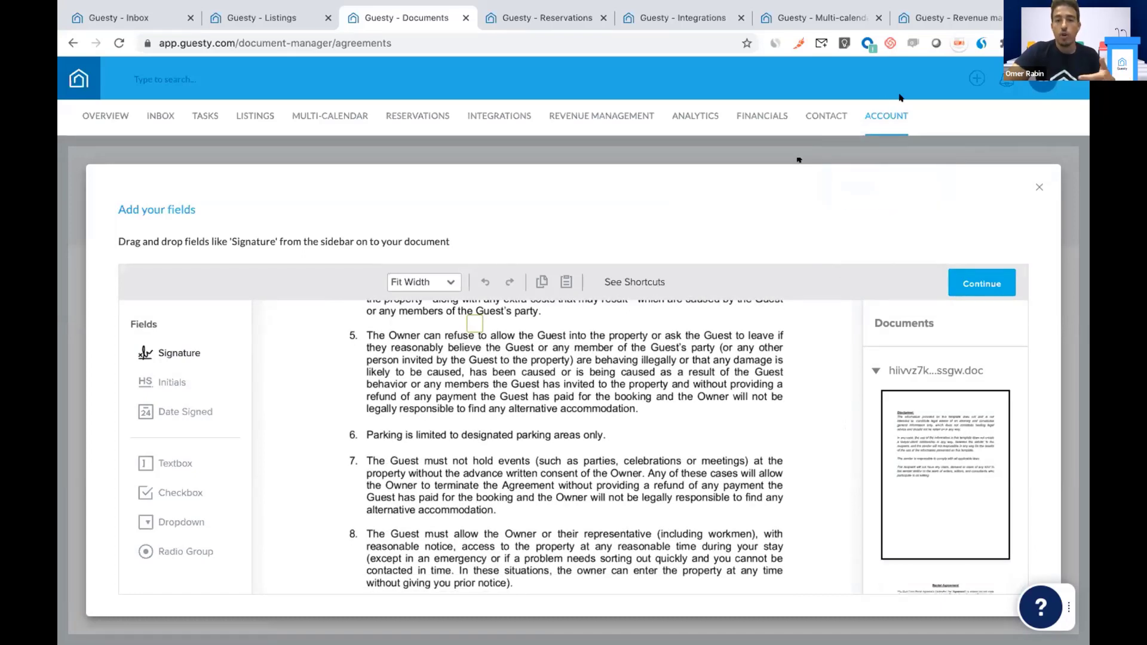
pyautogui.click(1037, 188)
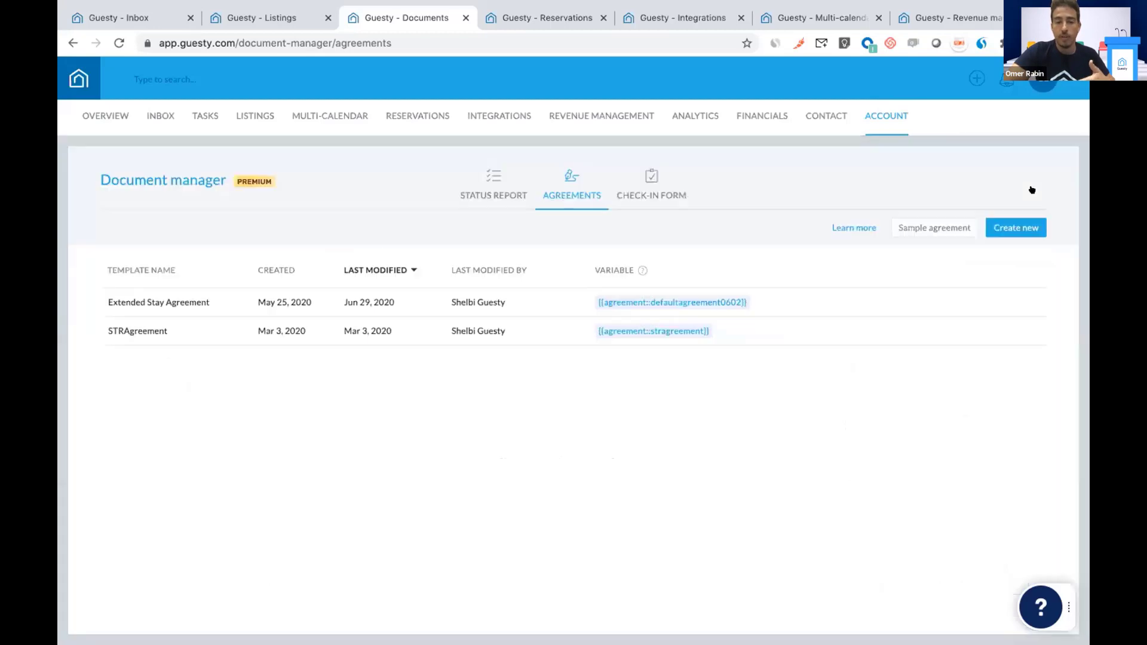
pyautogui.click(489, 169)
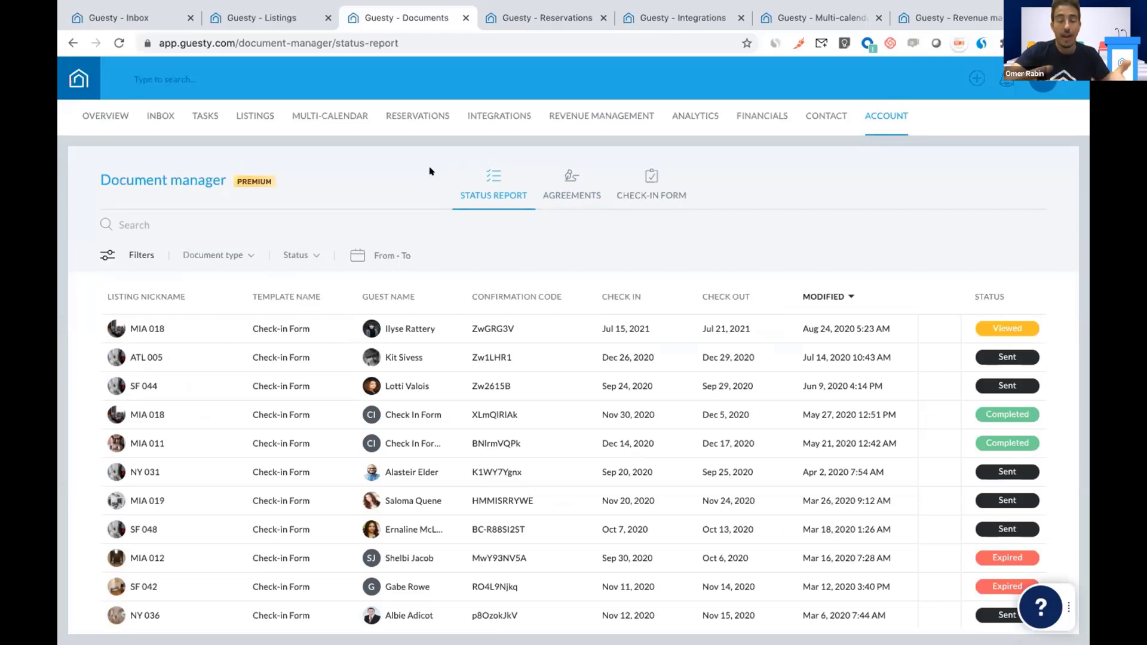
# - Switch to the Past Bookings reservations, dismiss the open filter dialog, and look through the available report columns
pyautogui.click(520, 18)
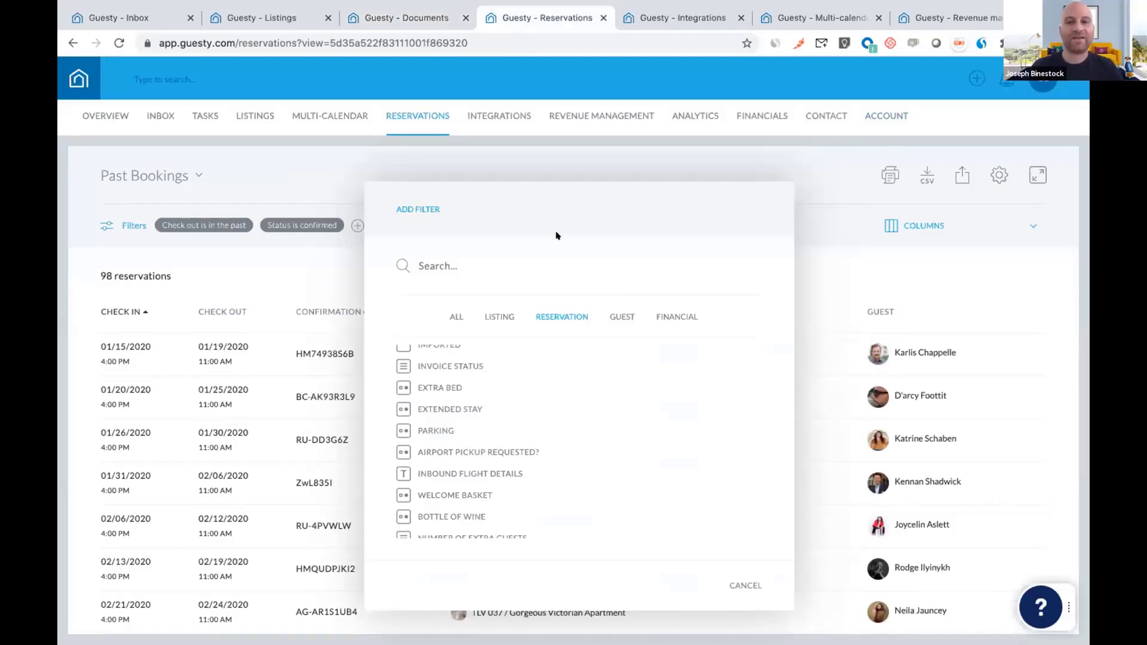
pyautogui.click(746, 584)
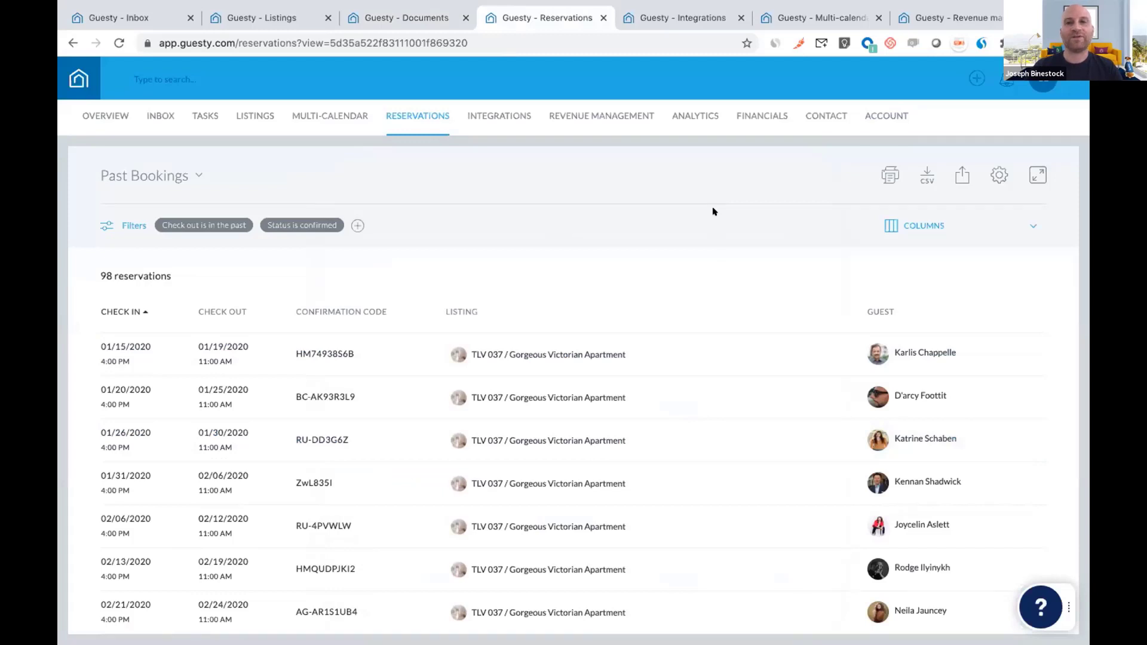
pyautogui.click(906, 224)
pyautogui.click(916, 288)
pyautogui.scroll(-5, 925, 344)
pyautogui.scroll(-6, 925, 345)
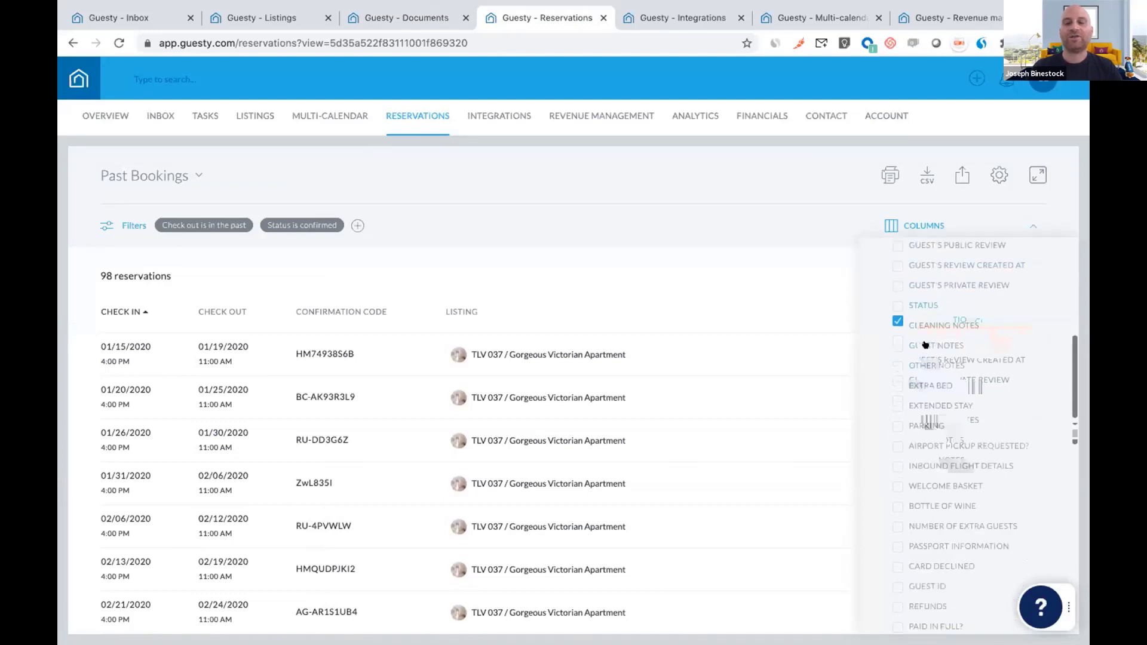
pyautogui.scroll(-3, 925, 345)
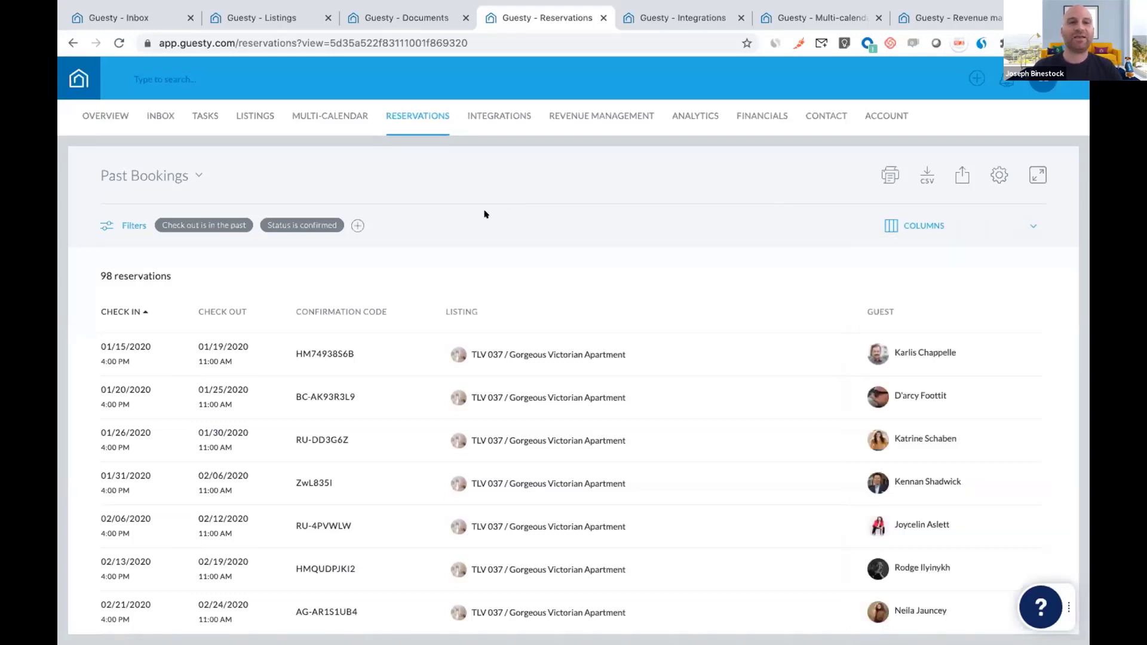
# - Add the Extended Stay reservation filter to Past Bookings with its value left at No
pyautogui.click(354, 225)
pyautogui.click(547, 316)
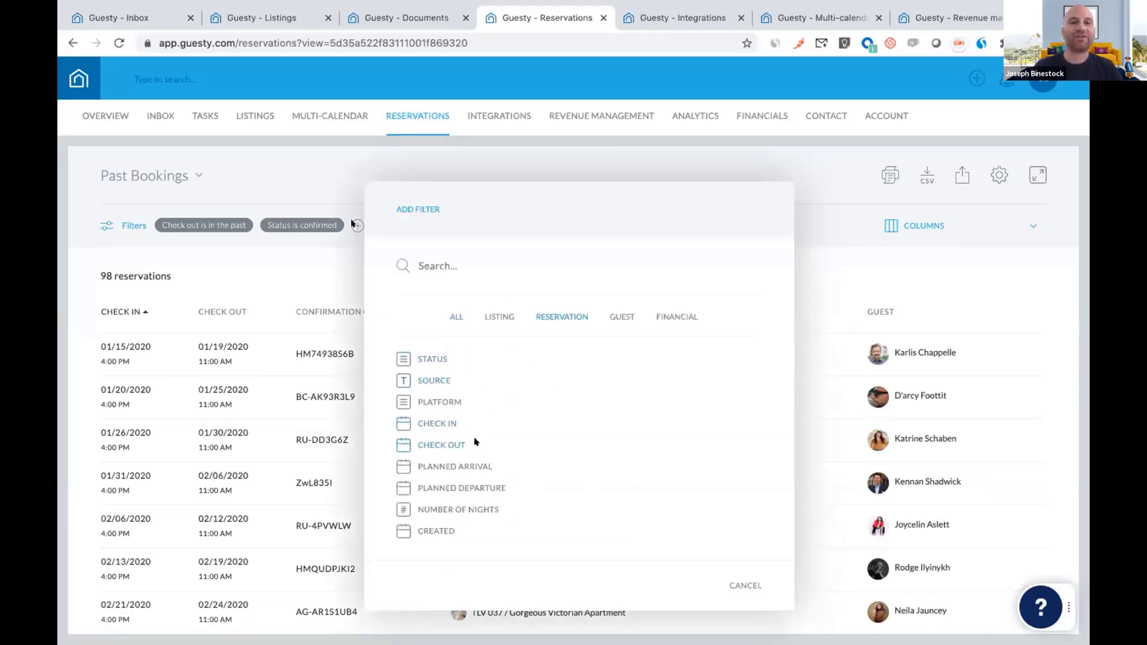
pyautogui.scroll(-5, 475, 442)
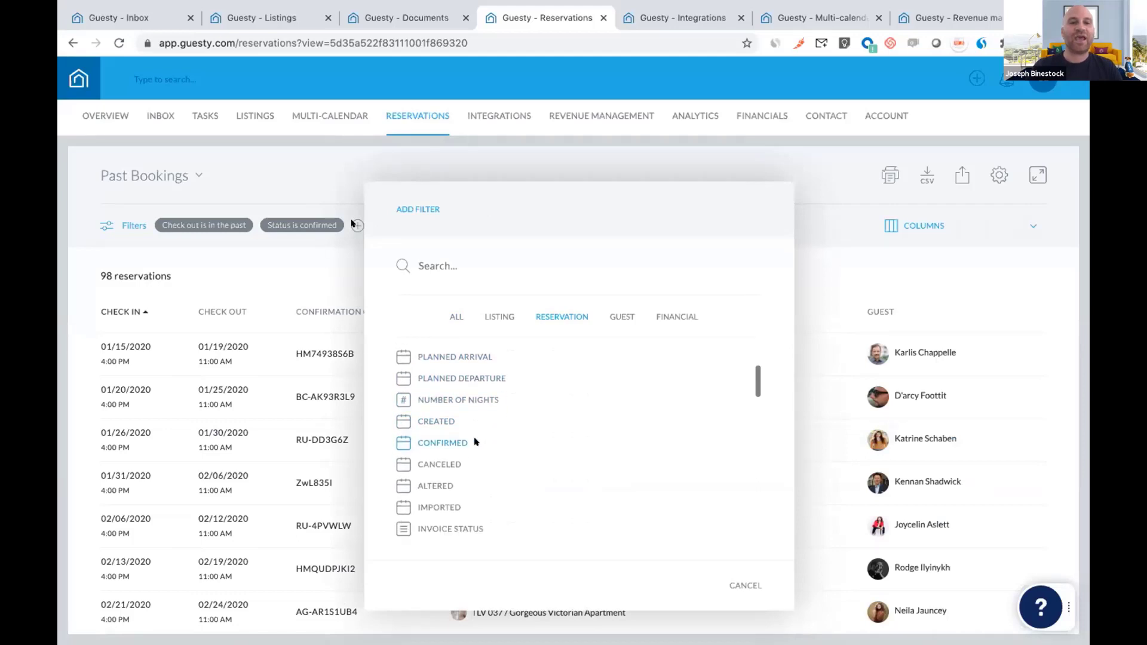
pyautogui.scroll(-3, 475, 442)
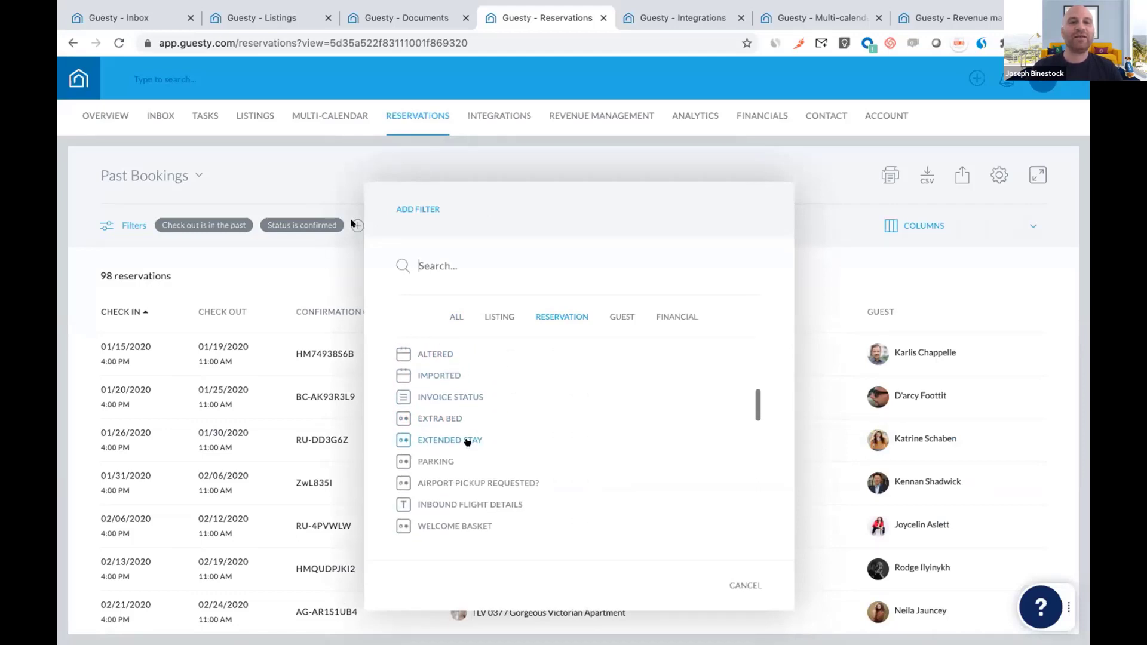
pyautogui.click(468, 439)
pyautogui.click(747, 350)
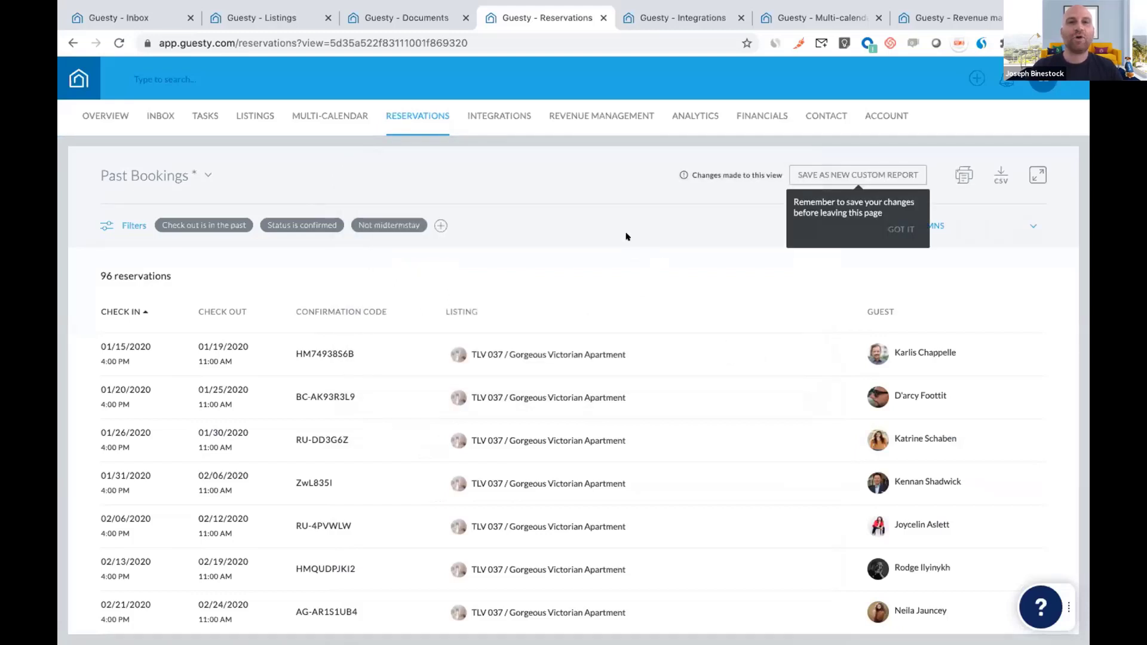
# - Edit the midtermstay filter to include only mid-term stay reservations and save it
pyautogui.click(408, 224)
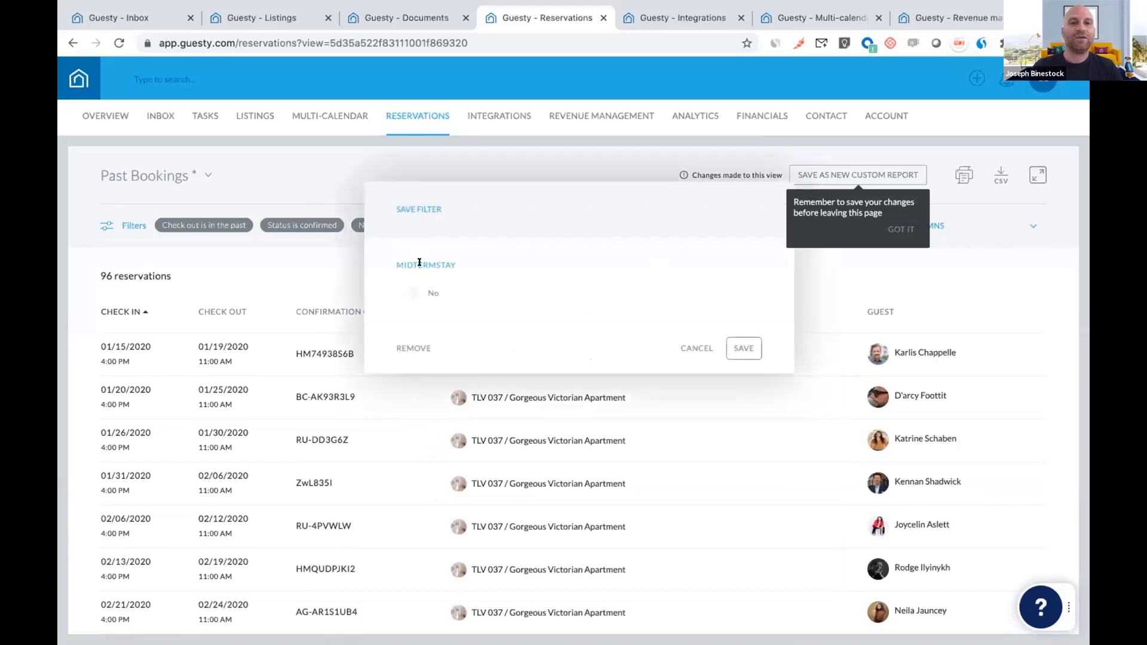
pyautogui.click(408, 293)
pyautogui.click(744, 348)
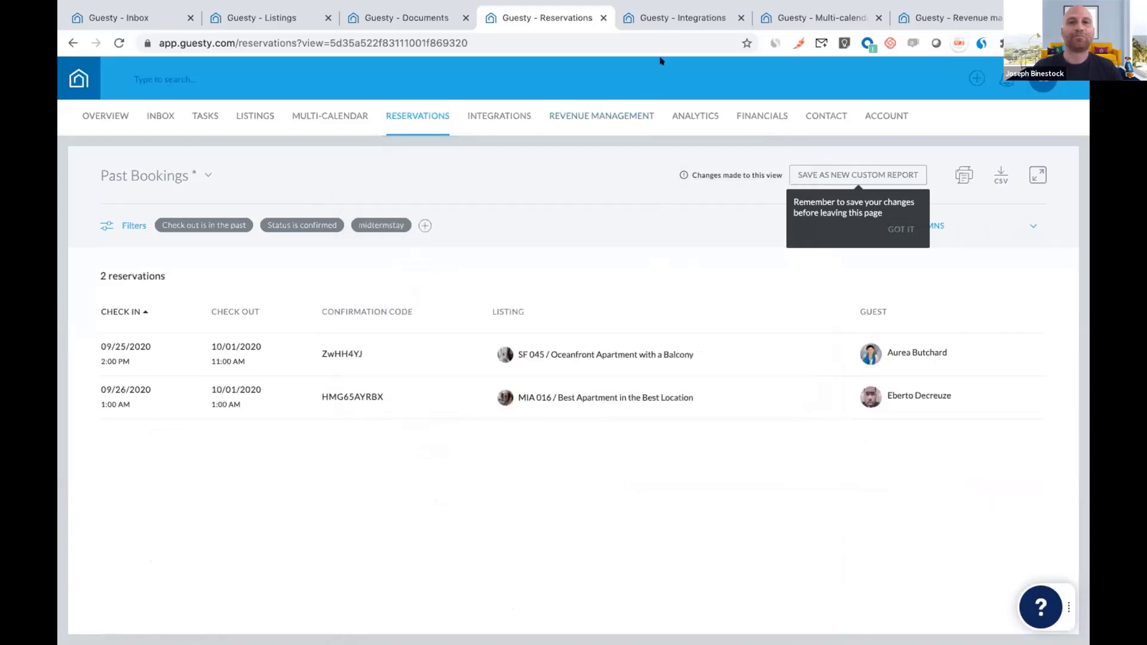
# - Switch to the integrations marketplace to view the connected booking channels
pyautogui.click(679, 27)
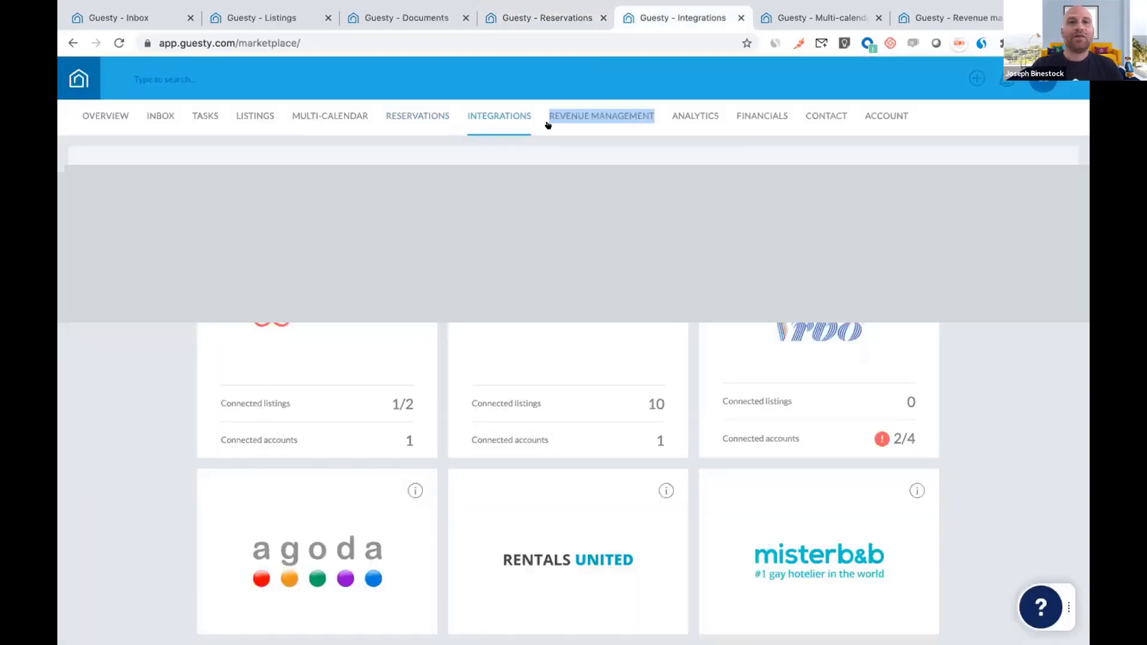